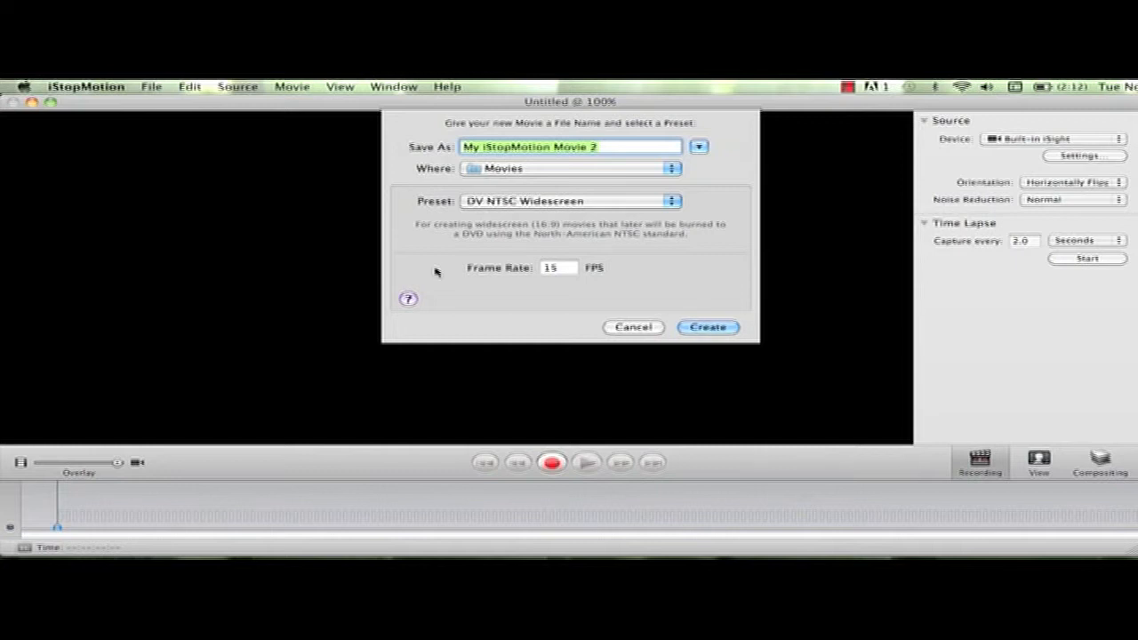
Create a DV NTSC Widescreen movie named Miller Animation Test on the Desktop at 15 FPS.
{"action": "type", "text": "Miller"}
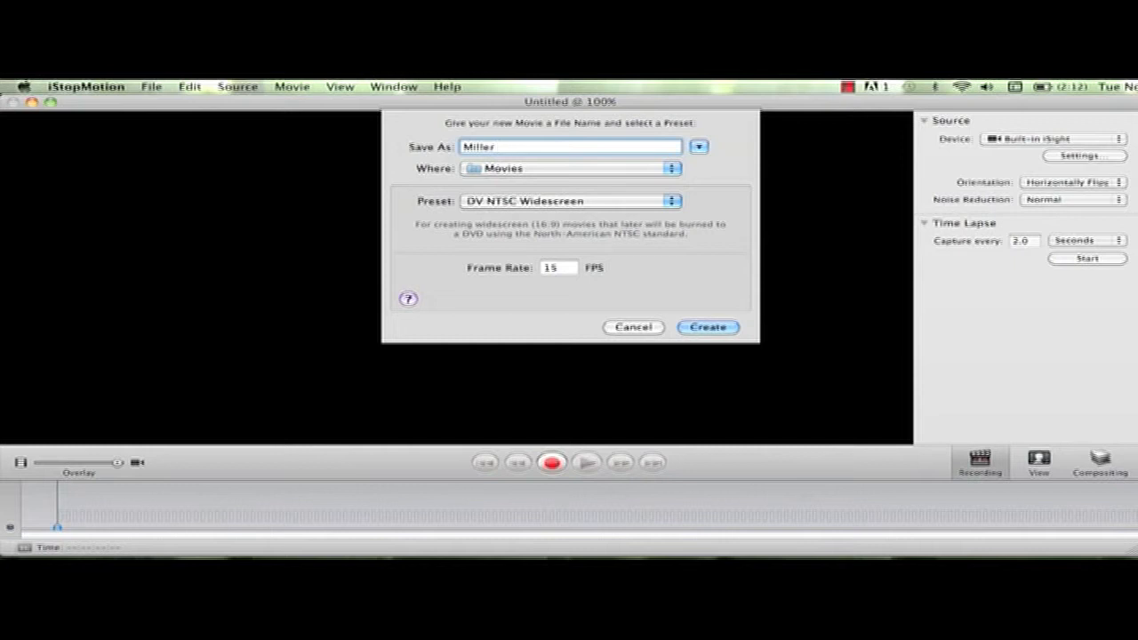
{"action": "type", "text": " Animation Test"}
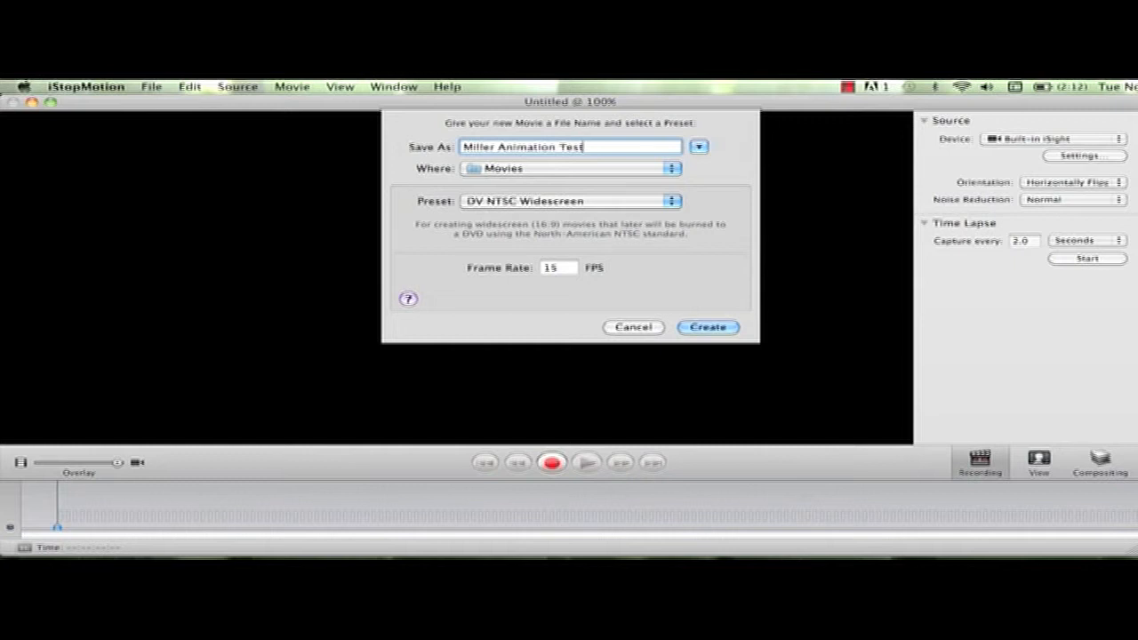
{"action": "left_click", "coordinate": [485, 169]}
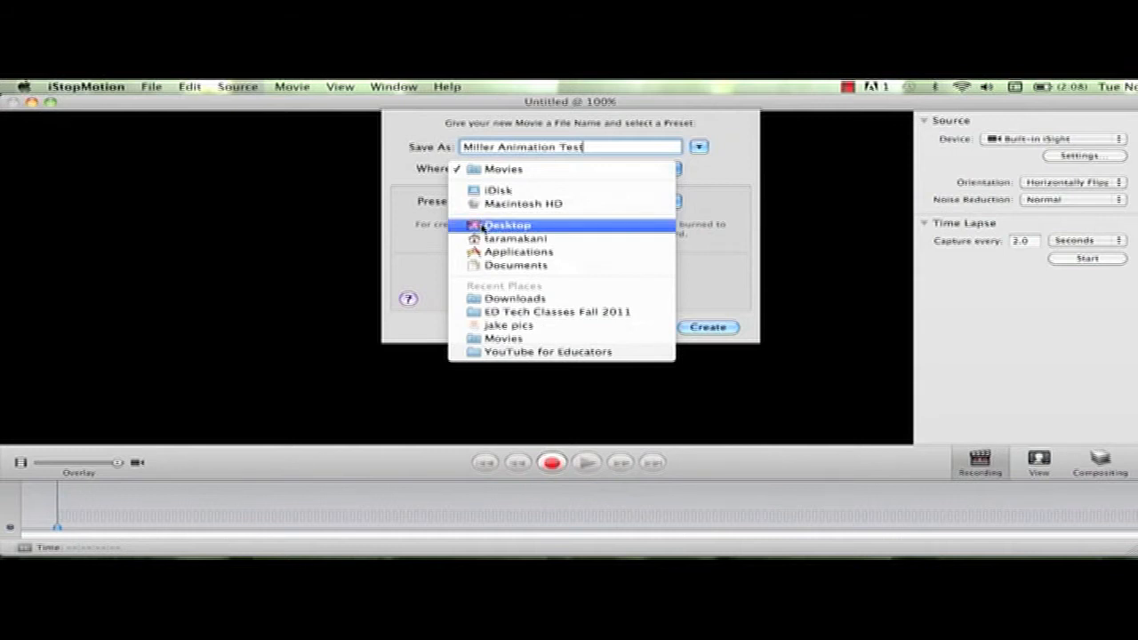
{"action": "left_click", "coordinate": [483, 228]}
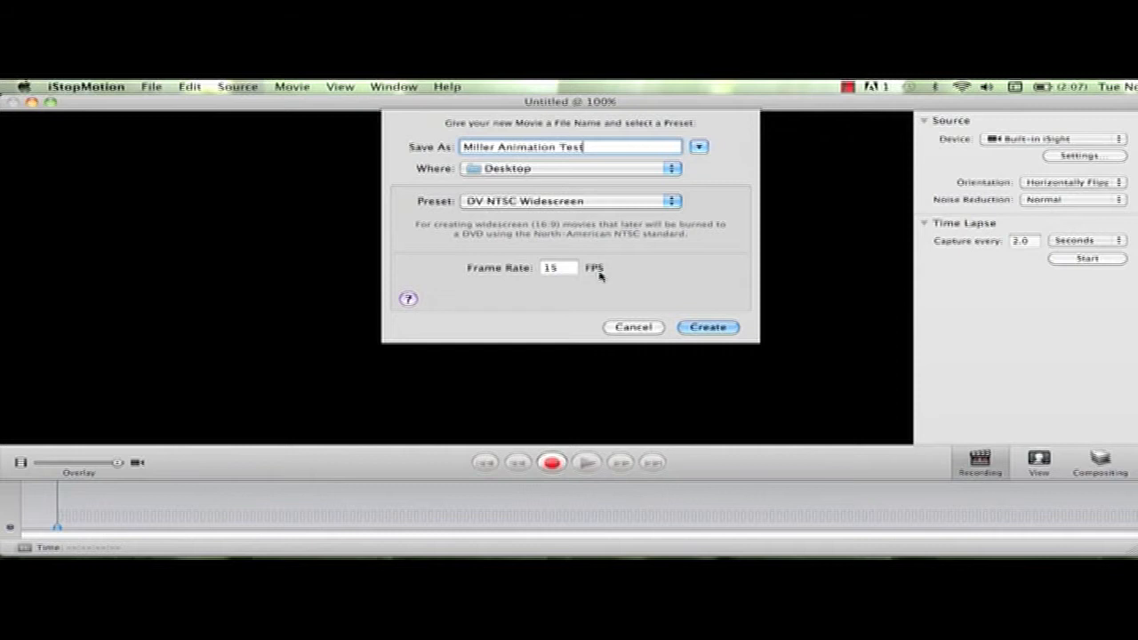
{"action": "left_click", "coordinate": [720, 328]}
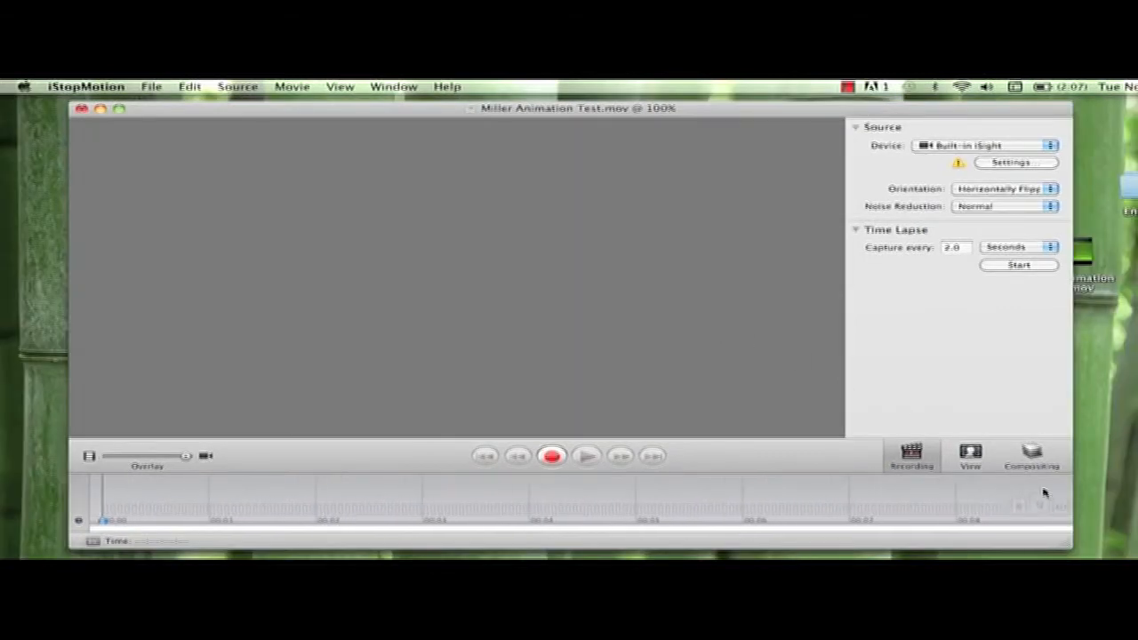
Enlarge the movie window and set the source device to the ZR960 camera.
{"action": "left_click", "coordinate": [119, 109]}
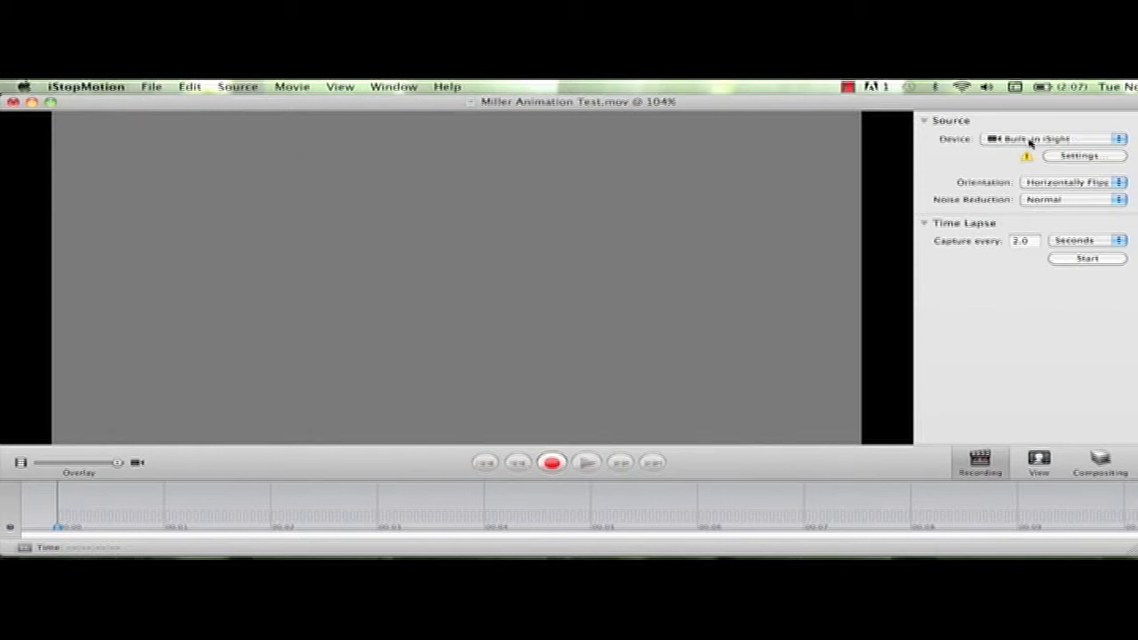
{"action": "left_click", "coordinate": [1076, 144]}
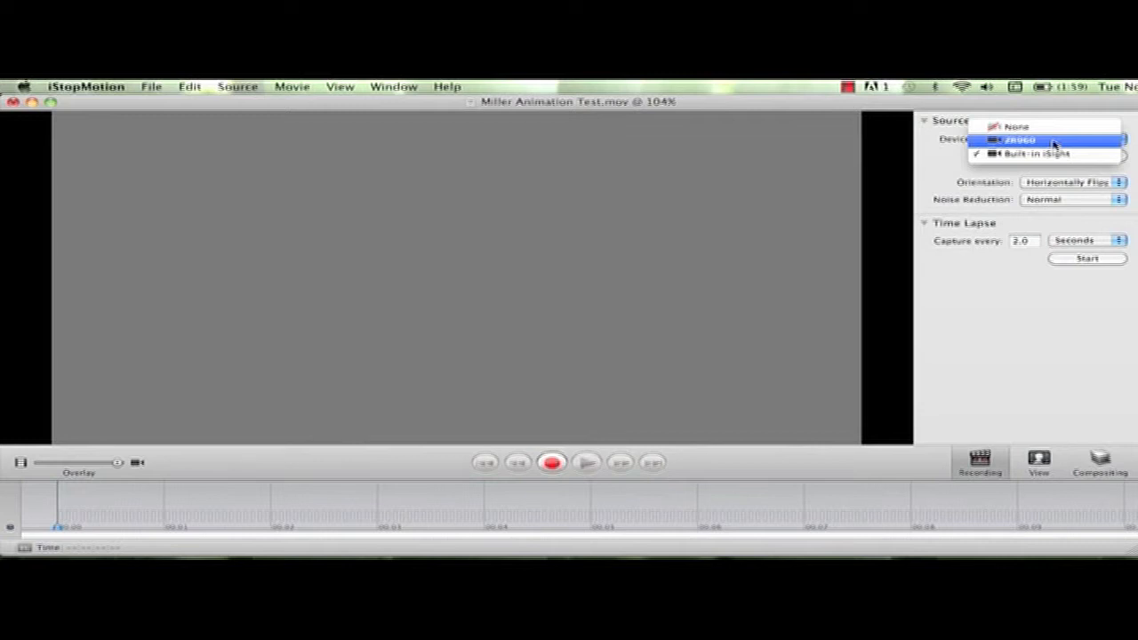
{"action": "left_click", "coordinate": [1054, 144]}
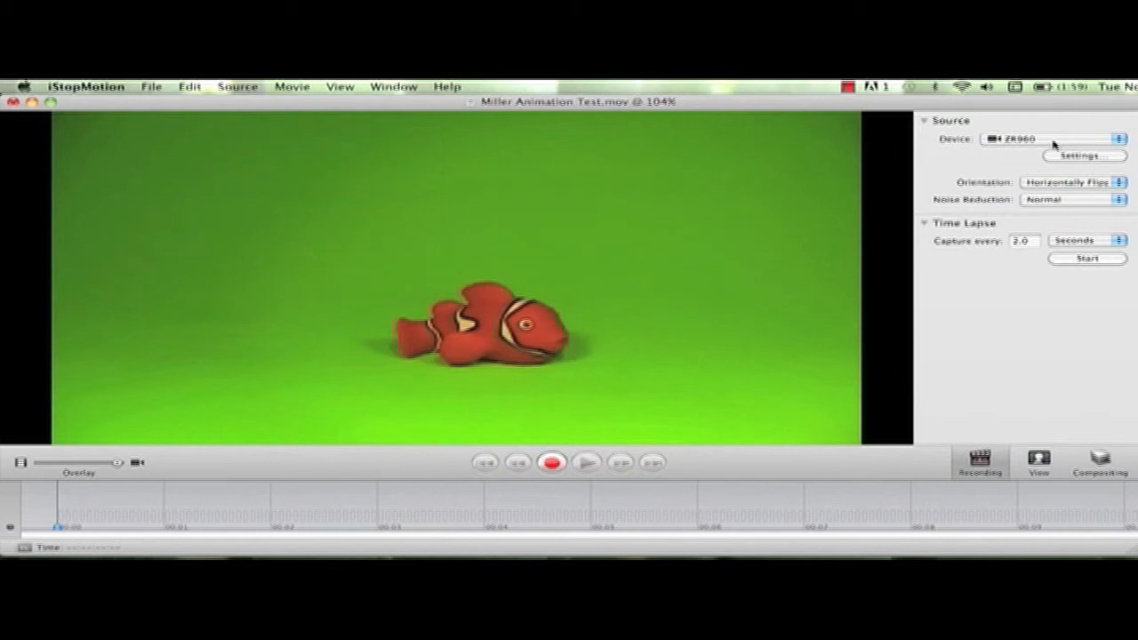
{"action": "left_click", "coordinate": [1053, 144]}
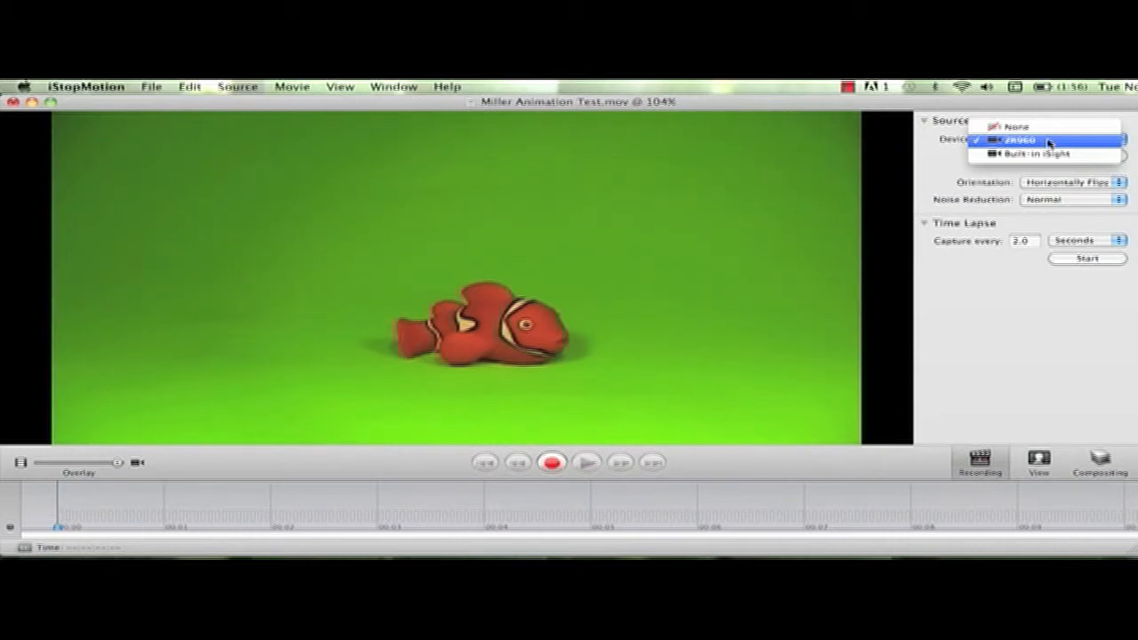
{"action": "left_click", "coordinate": [1049, 140]}
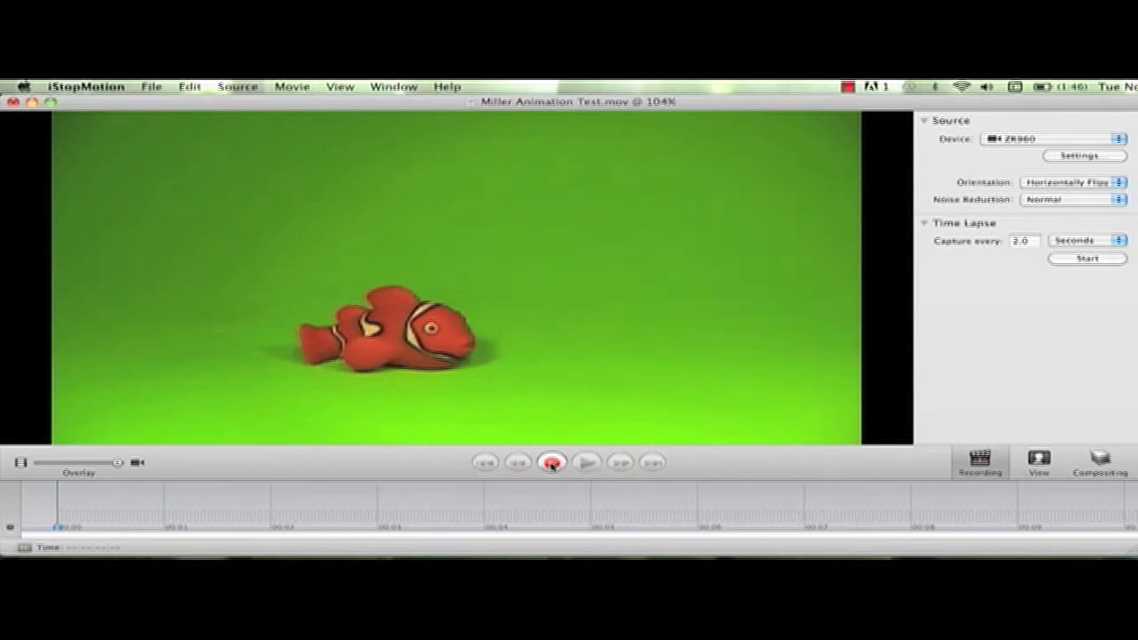
Capture 14 frames of the clownfish at its starting position on the green background.
{"action": "left_click", "coordinate": [551, 464]}
{"action": "left_click", "coordinate": [551, 464]}
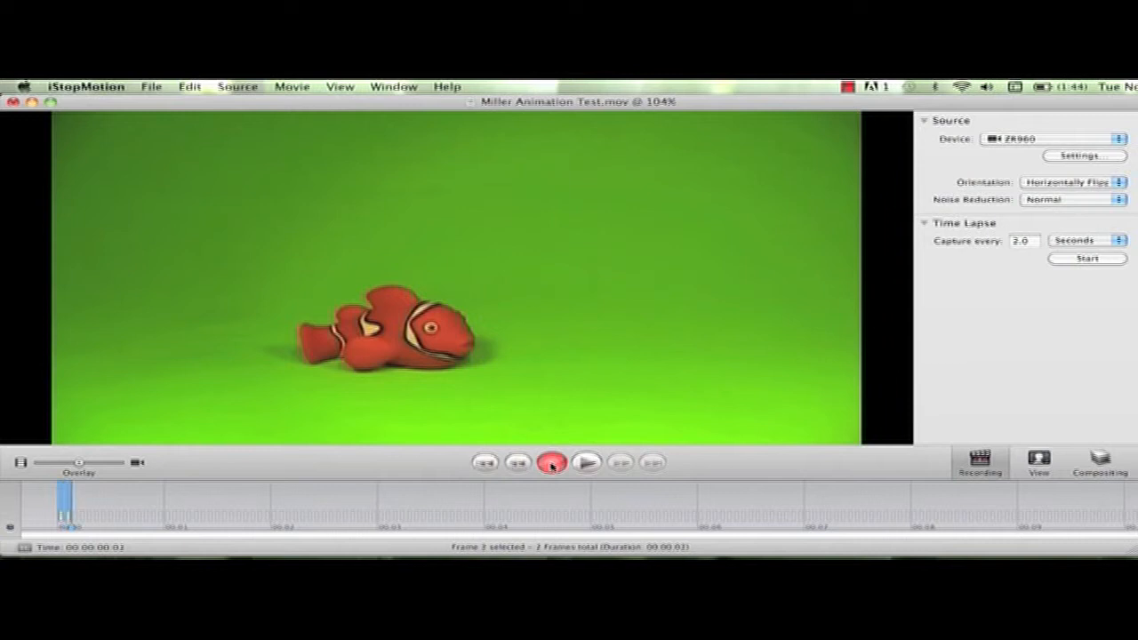
{"action": "left_click", "coordinate": [551, 464]}
{"action": "left_click", "coordinate": [551, 464]}
{"action": "left_click", "coordinate": [552, 464]}
{"action": "left_click", "coordinate": [552, 464]}
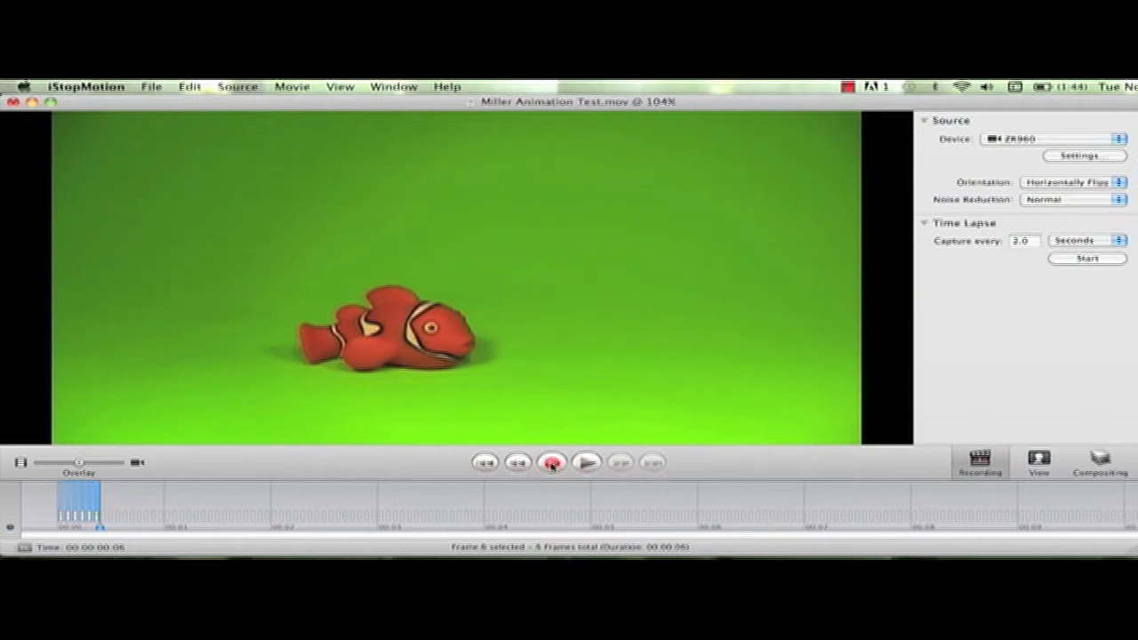
{"action": "left_click", "coordinate": [551, 465]}
{"action": "left_click", "coordinate": [551, 464]}
{"action": "left_click", "coordinate": [551, 464]}
{"action": "left_click", "coordinate": [553, 464]}
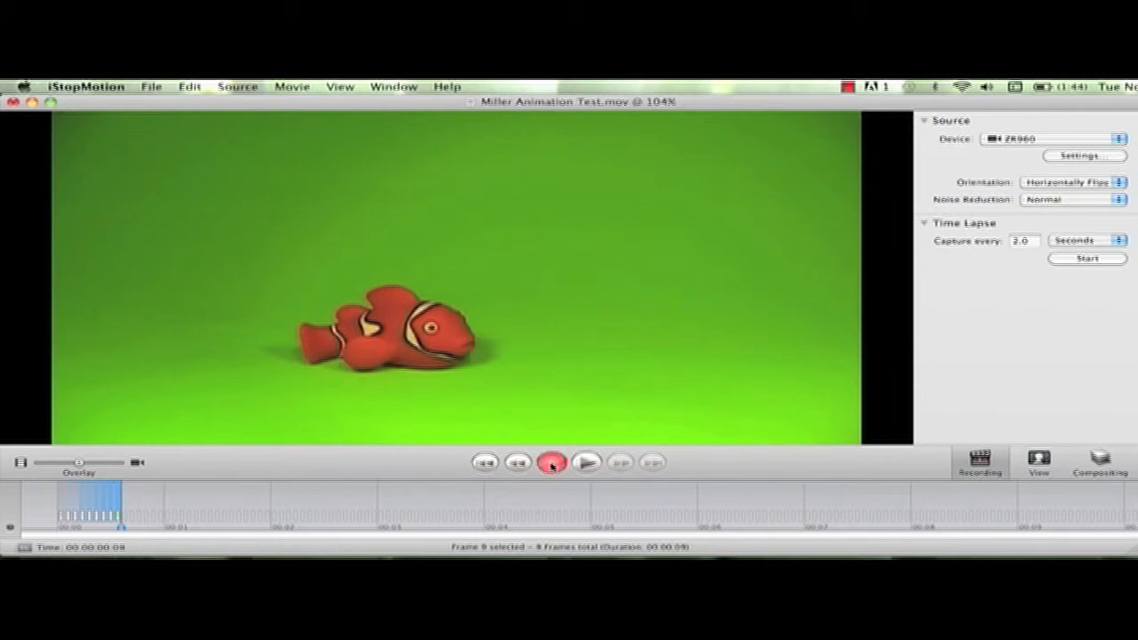
{"action": "left_click", "coordinate": [551, 464]}
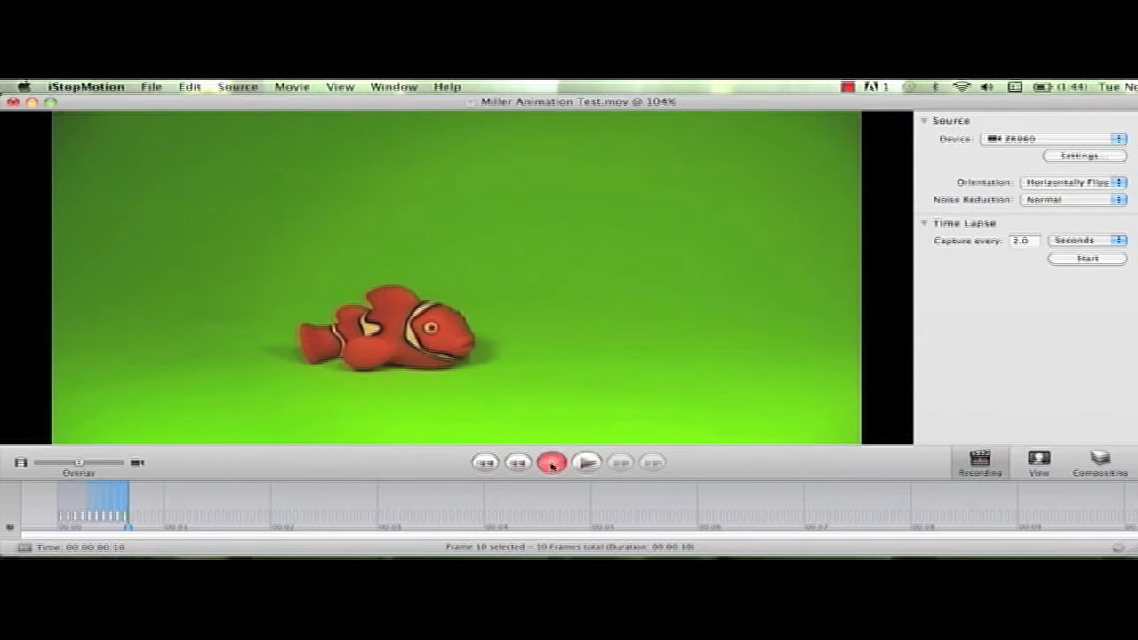
{"action": "left_click", "coordinate": [551, 464]}
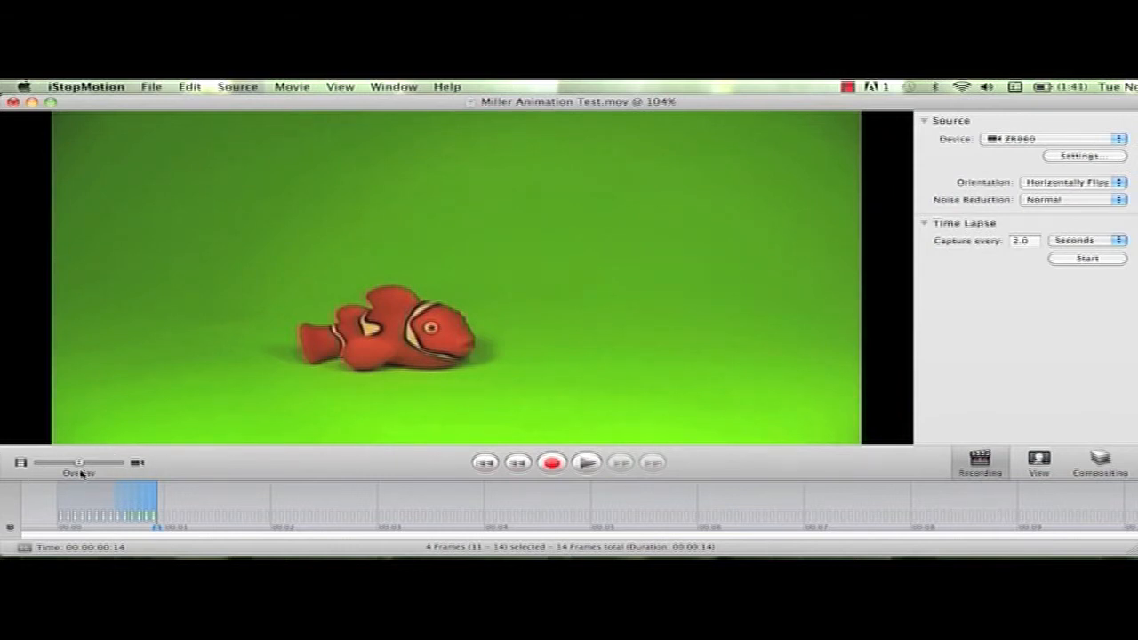
Compare the live camera image with the captured frame using the full Overlay range, ending at an even blend.
{"action": "left_click_drag", "start_coordinate": [79, 465], "coordinate": [119, 466]}
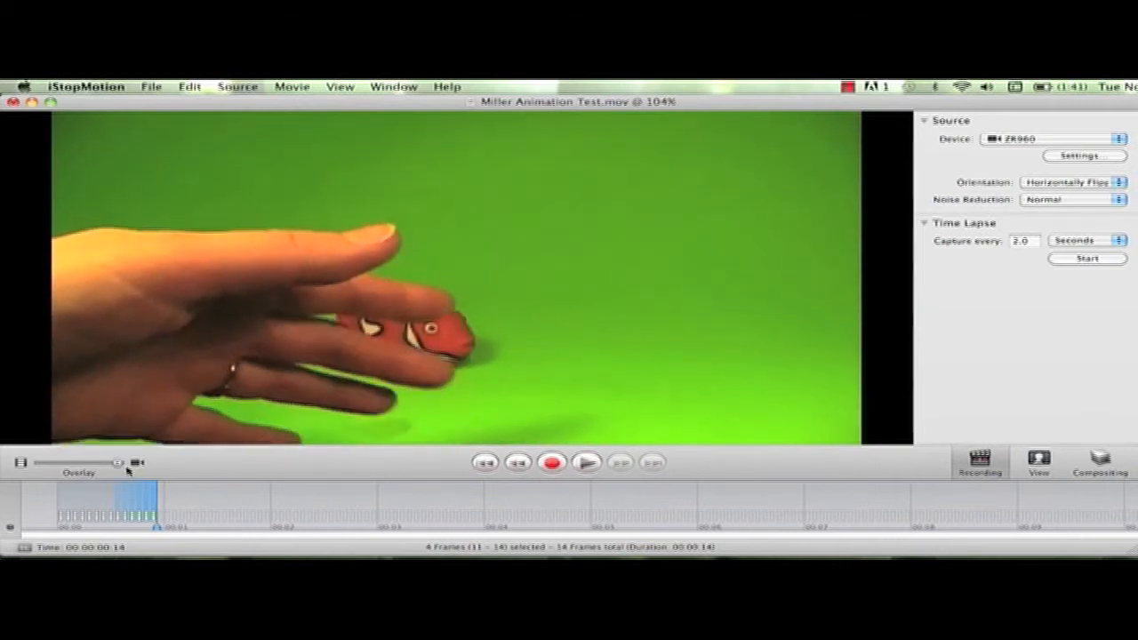
{"action": "left_click_drag", "start_coordinate": [118, 463], "coordinate": [39, 462]}
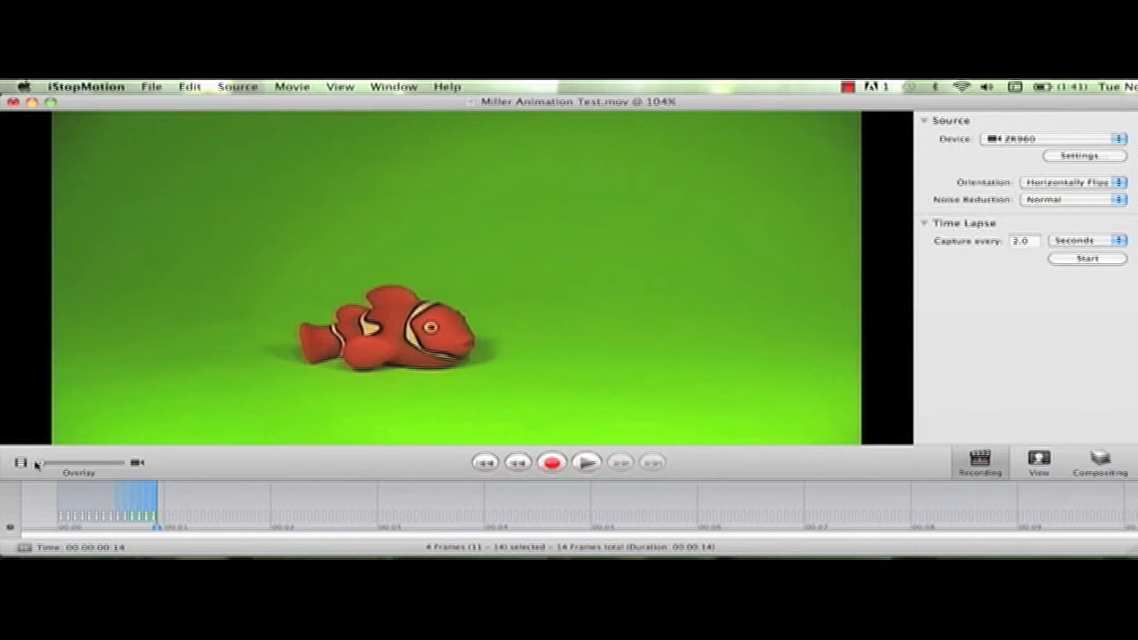
{"action": "left_click_drag", "start_coordinate": [39, 463], "coordinate": [79, 464]}
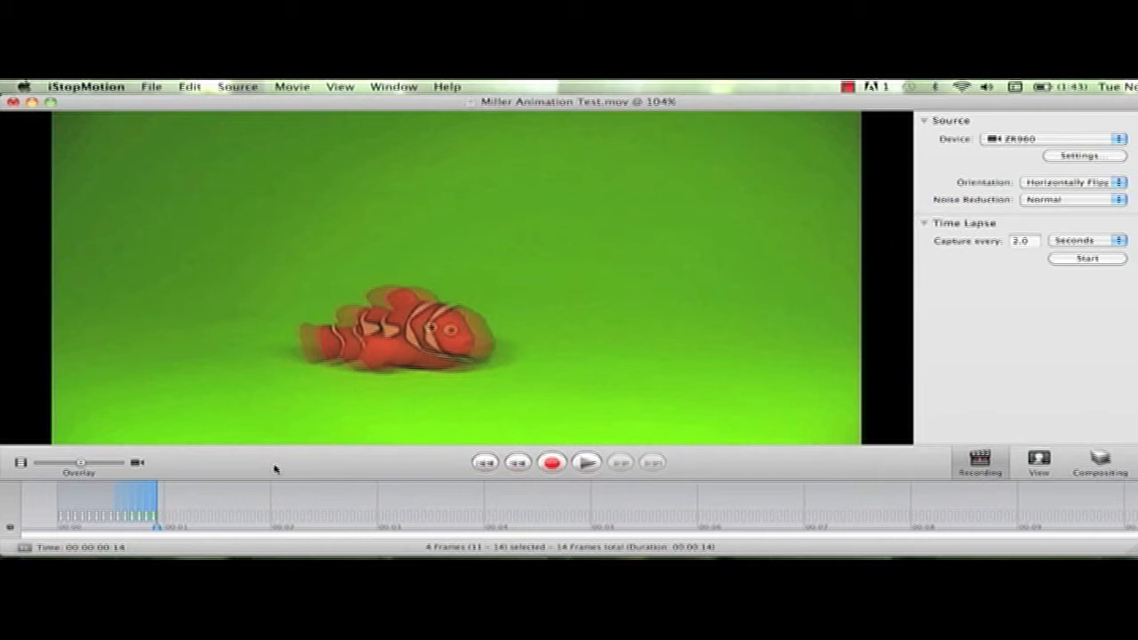
Capture four more frames, one after each small forward move of the clownfish.
{"action": "key", "text": "space"}
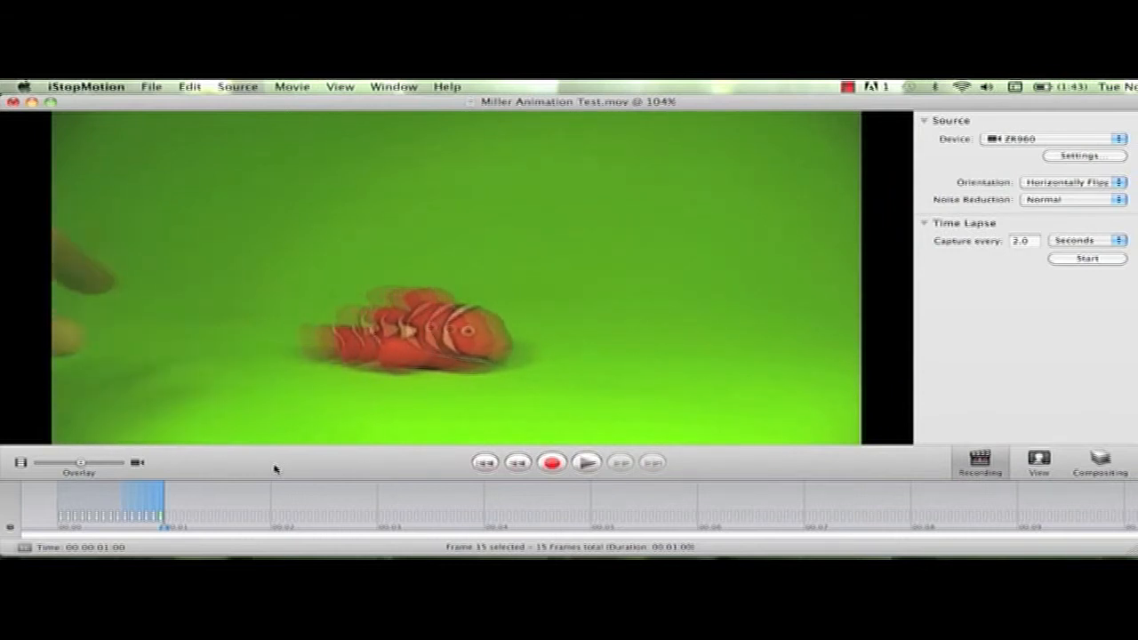
{"action": "key", "text": "space"}
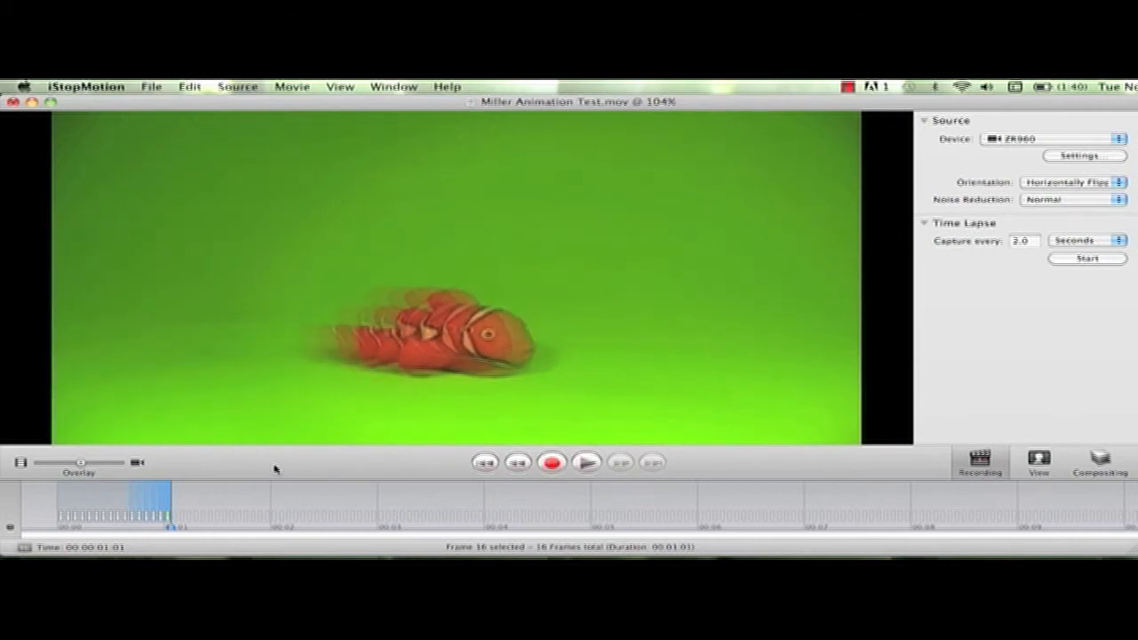
{"action": "key", "text": "Return"}
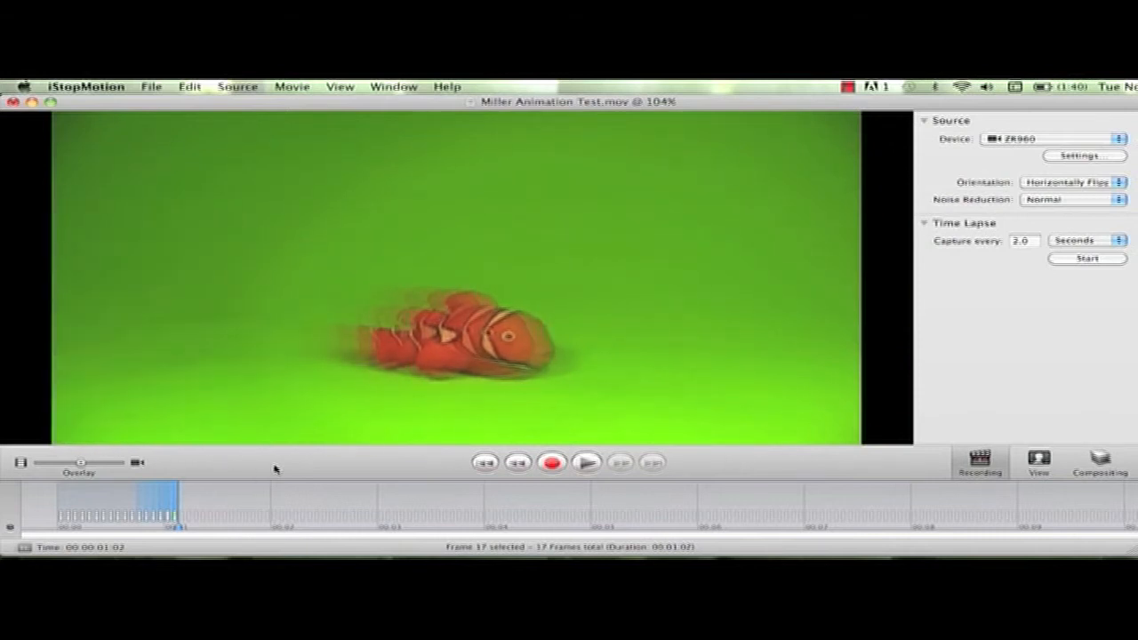
{"action": "key", "text": "Return"}
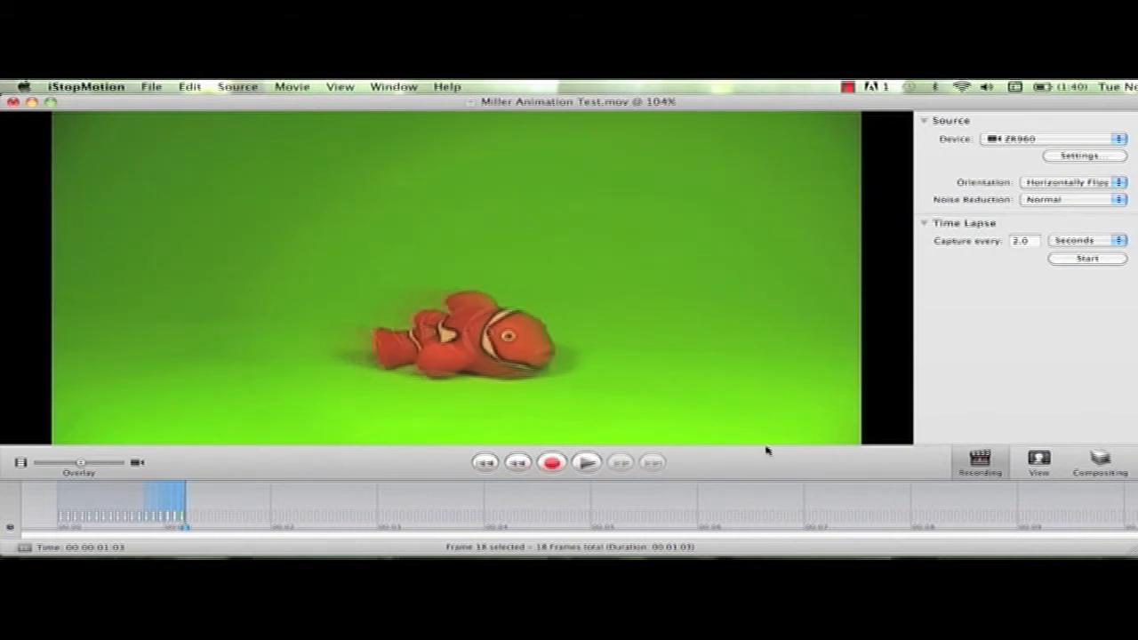
Show the onion skinning settings and capture two further frames of the advancing clownfish.
{"action": "left_click", "coordinate": [1038, 462]}
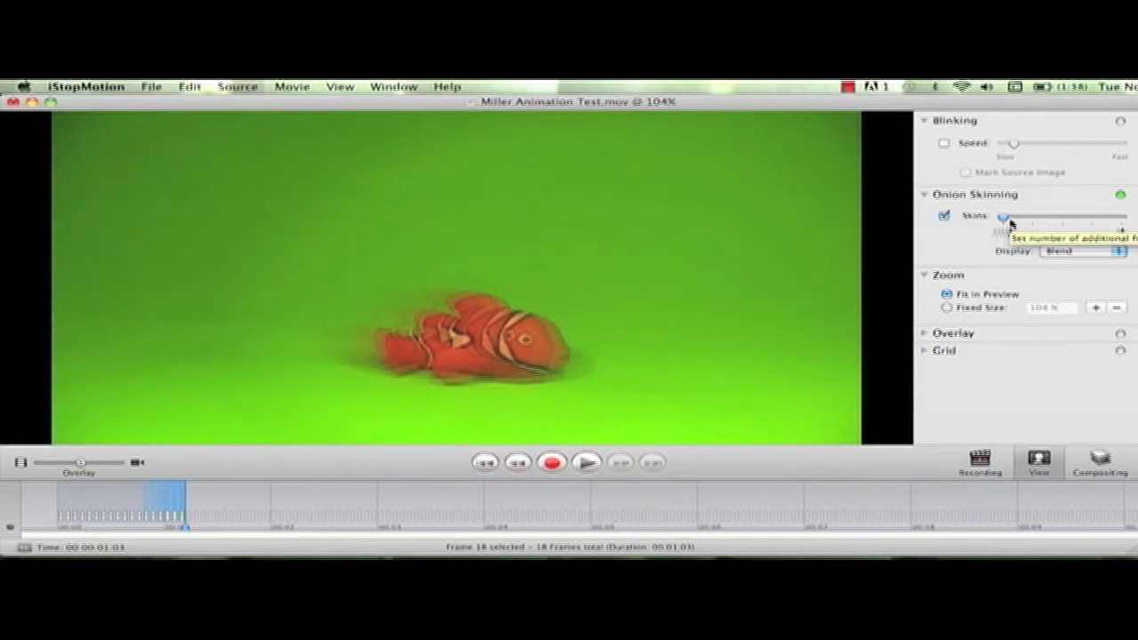
{"action": "key", "text": "Return"}
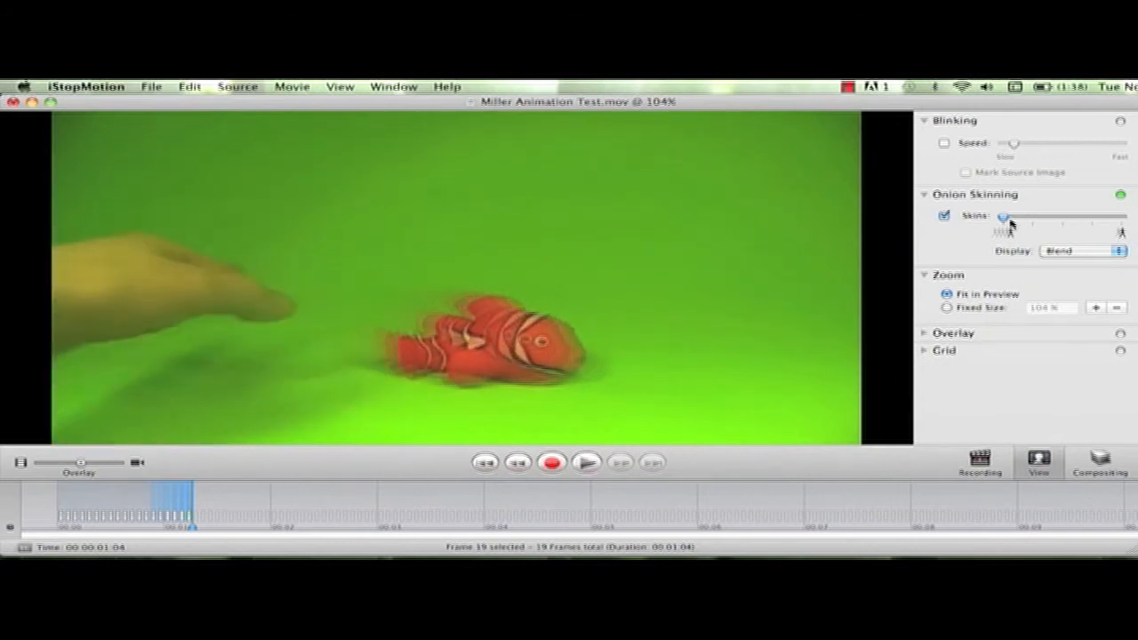
{"action": "key", "text": "space"}
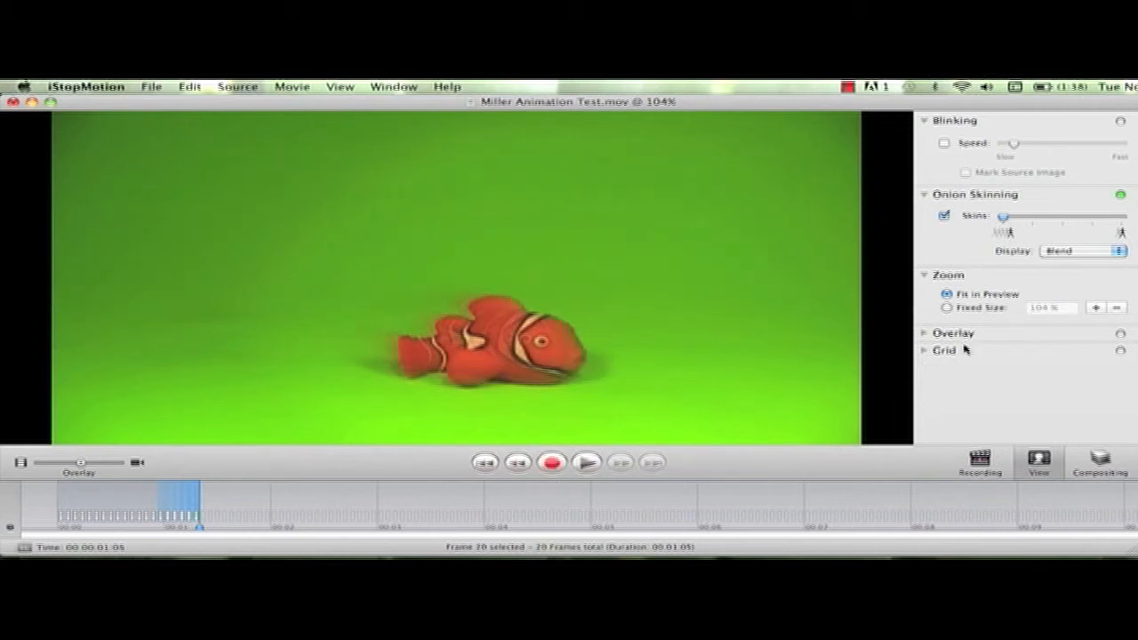
Try the grid with 2 columns and 5 rows over the preview and turn it off.
{"action": "left_click", "coordinate": [925, 351]}
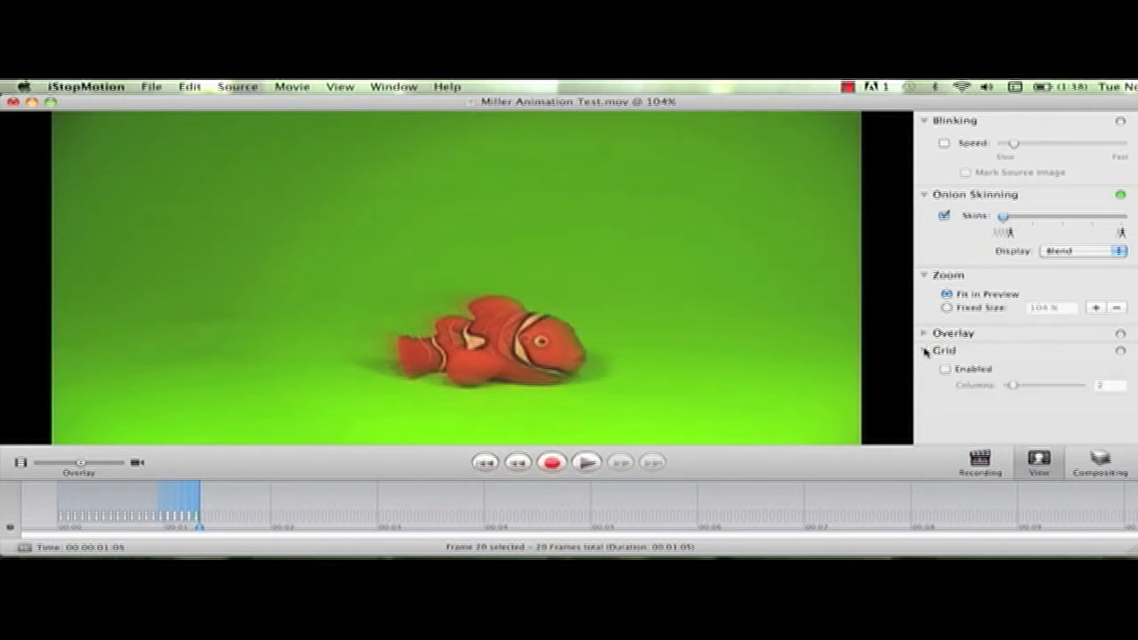
{"action": "left_click", "coordinate": [946, 369]}
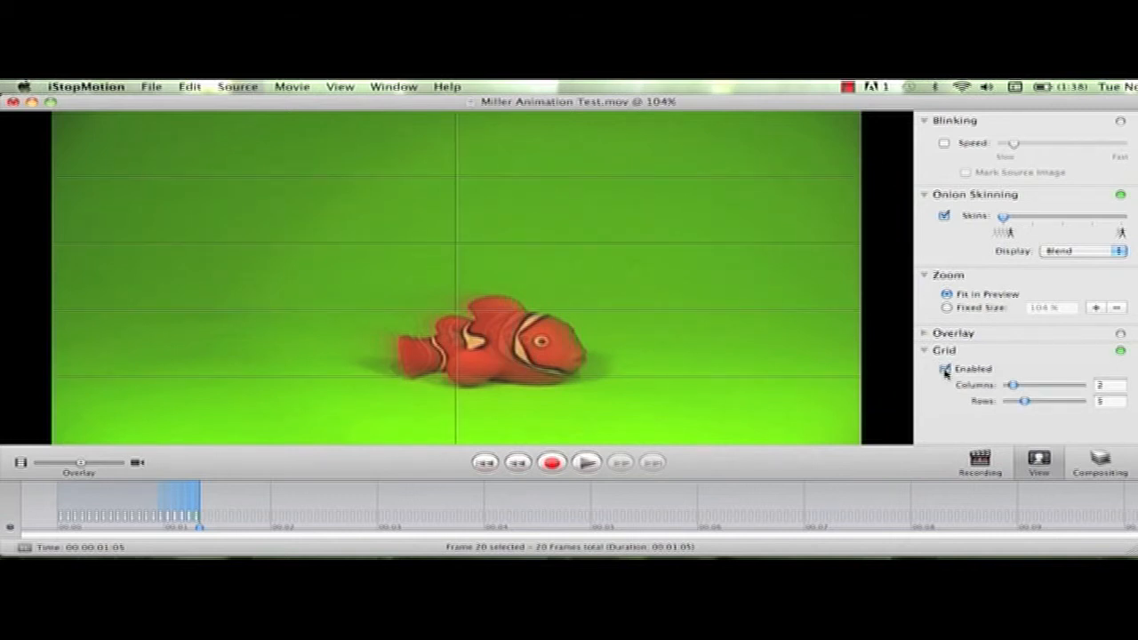
{"action": "left_click", "coordinate": [945, 369]}
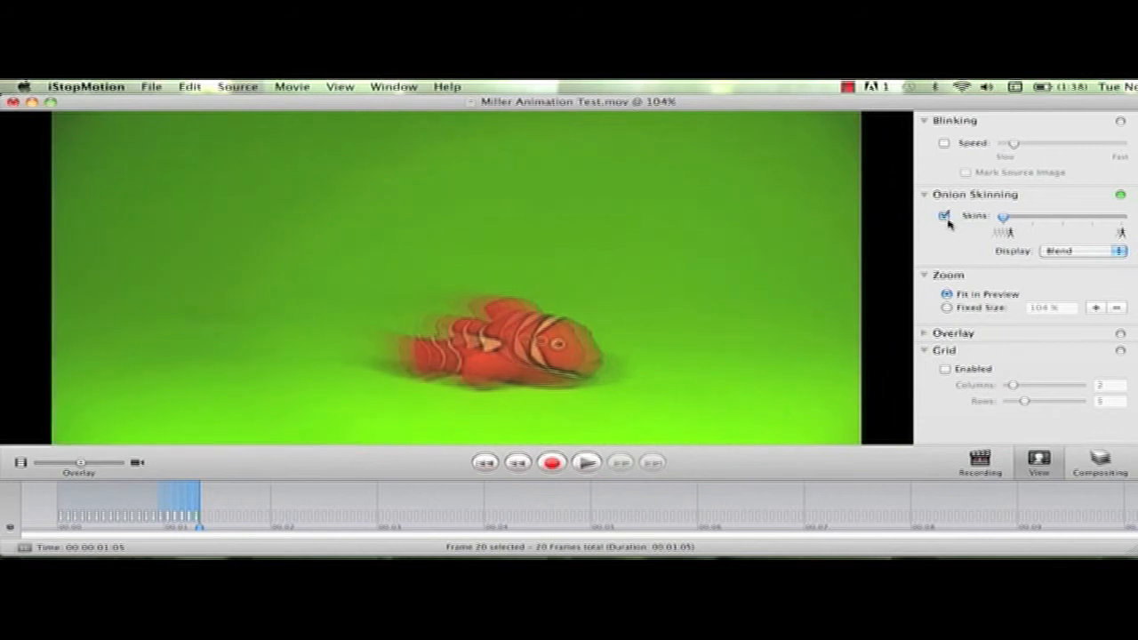
Capture eight more frames, one after each small move, as the clownfish advances and turns around.
{"action": "key", "text": "space"}
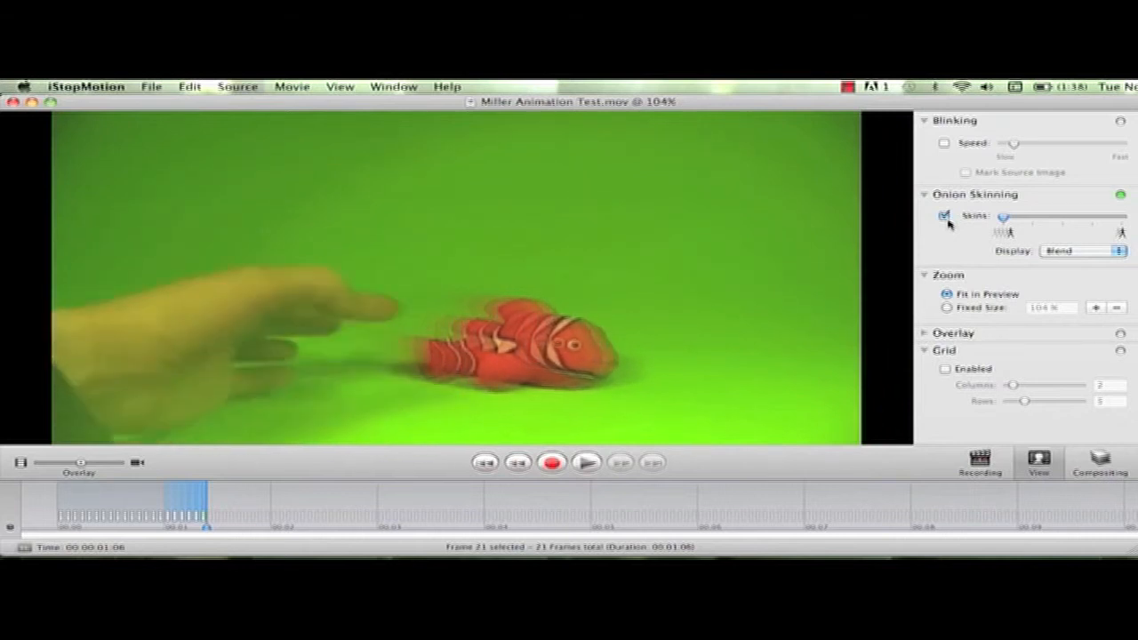
{"action": "key", "text": "space"}
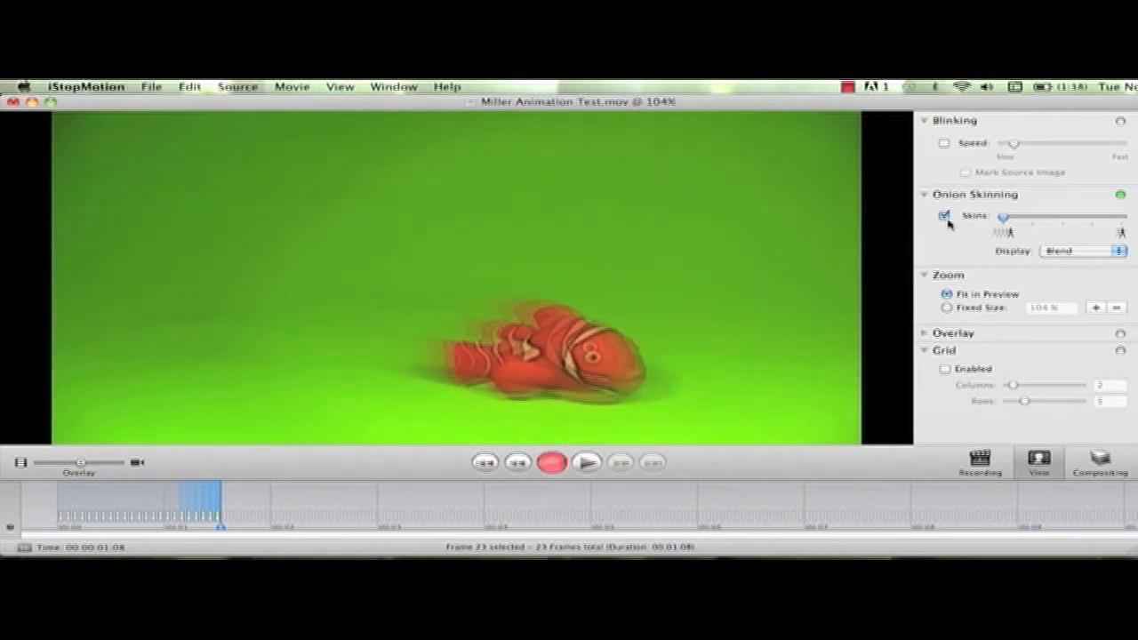
{"action": "key", "text": "space"}
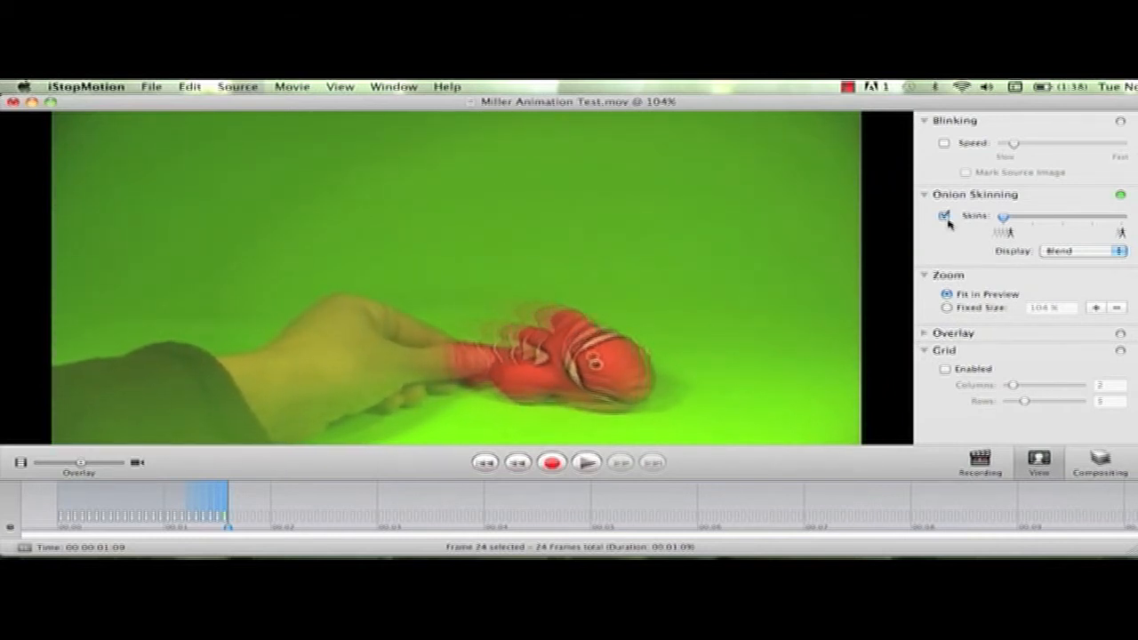
{"action": "key", "text": "space"}
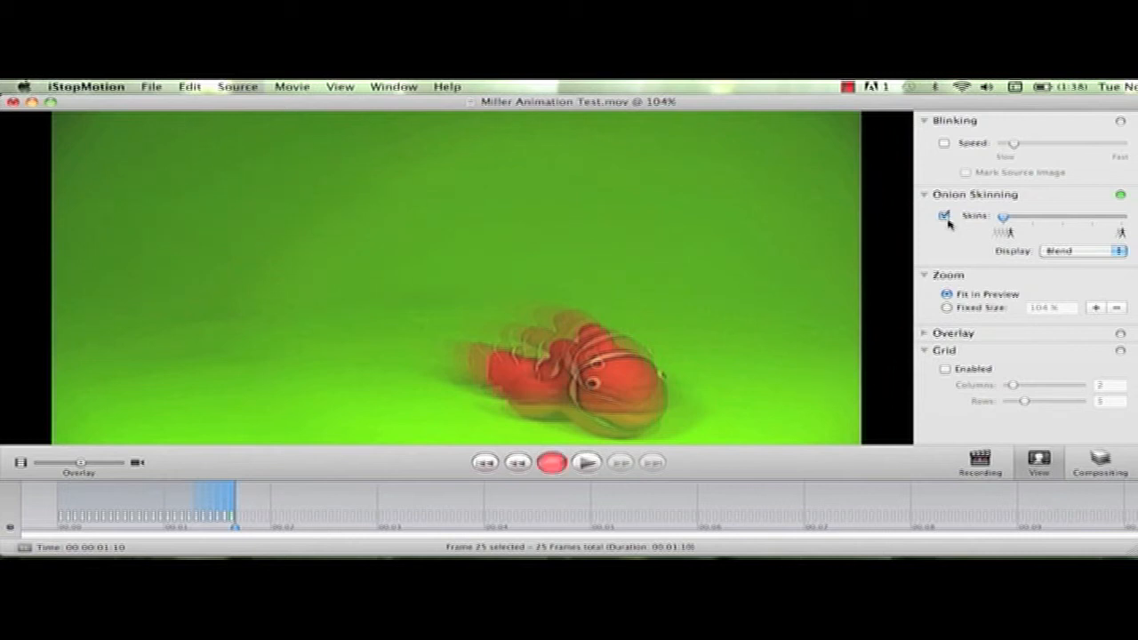
{"action": "key", "text": "space"}
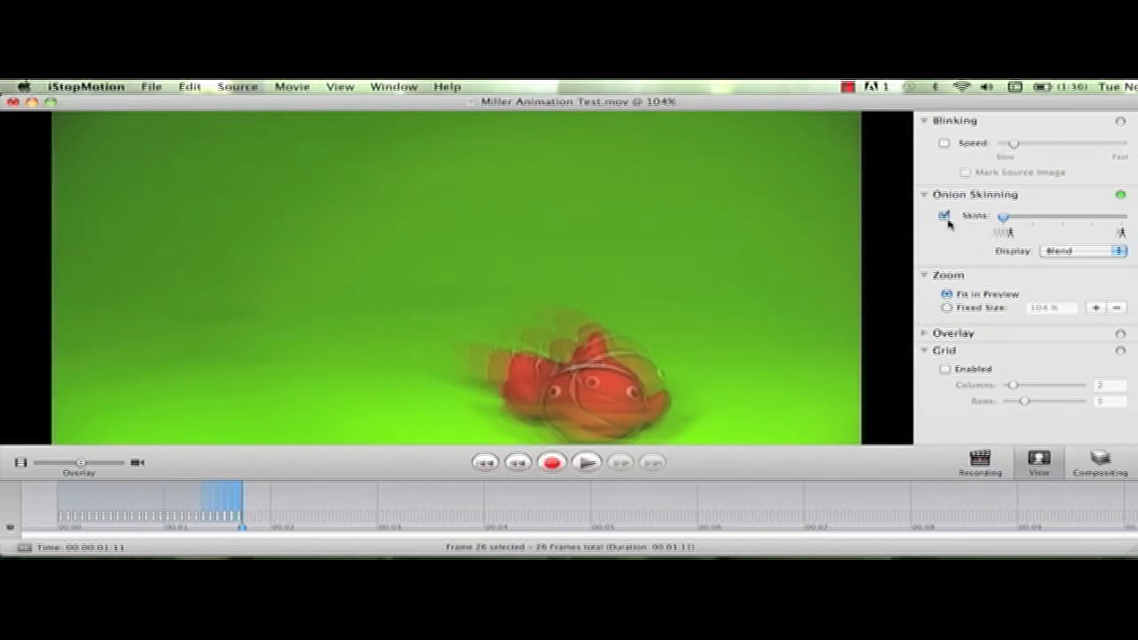
{"action": "key", "text": "space"}
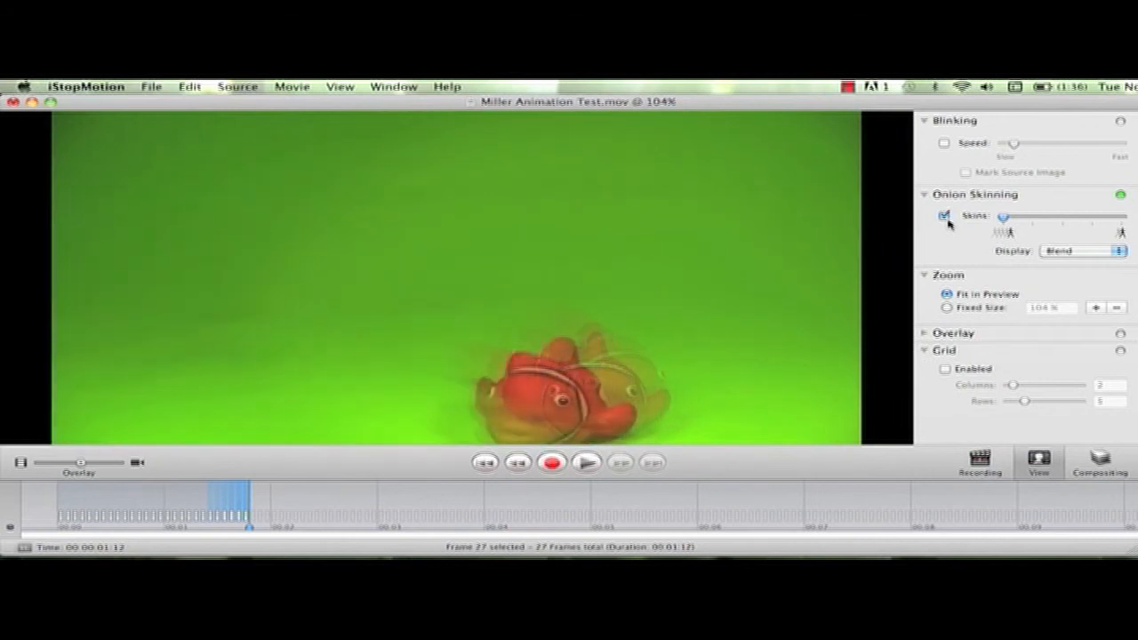
{"action": "key", "text": "space"}
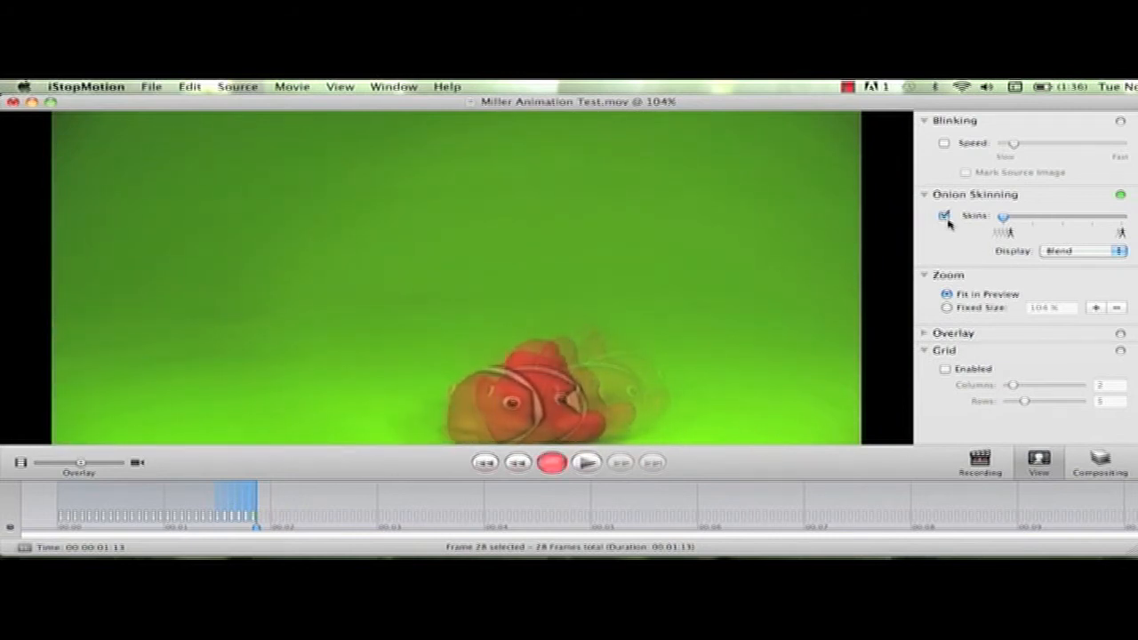
Capture two more frames of the advancing clownfish and play the movie back from its first frame.
{"action": "key", "text": "space"}
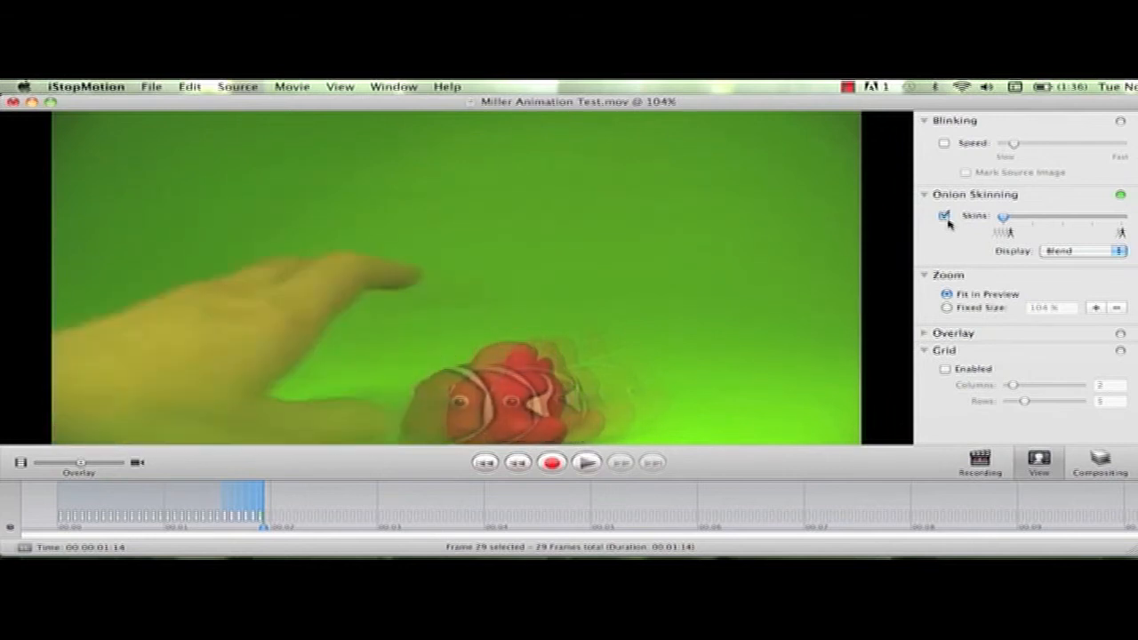
{"action": "key", "text": "space"}
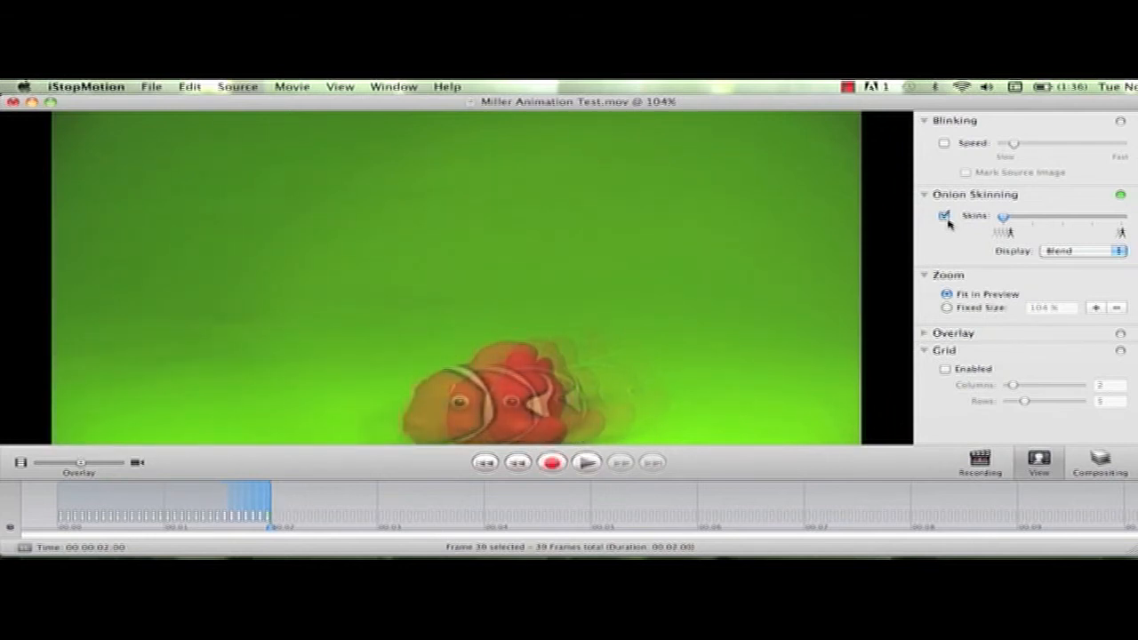
{"action": "left_click", "coordinate": [480, 463]}
{"action": "left_click", "coordinate": [588, 463]}
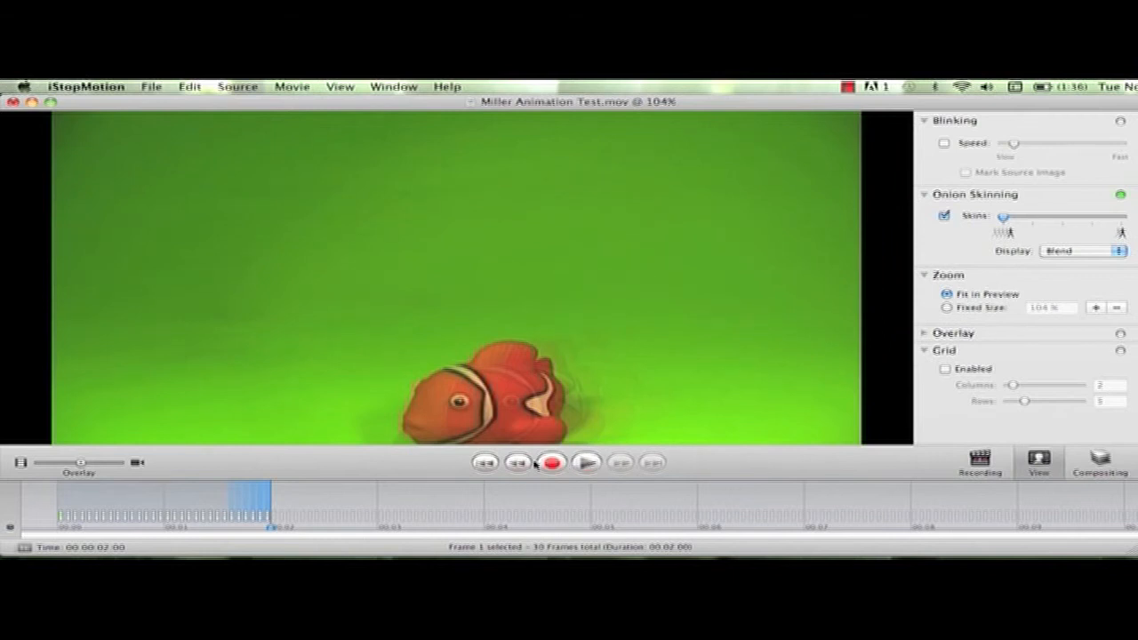
{"action": "left_click", "coordinate": [485, 462]}
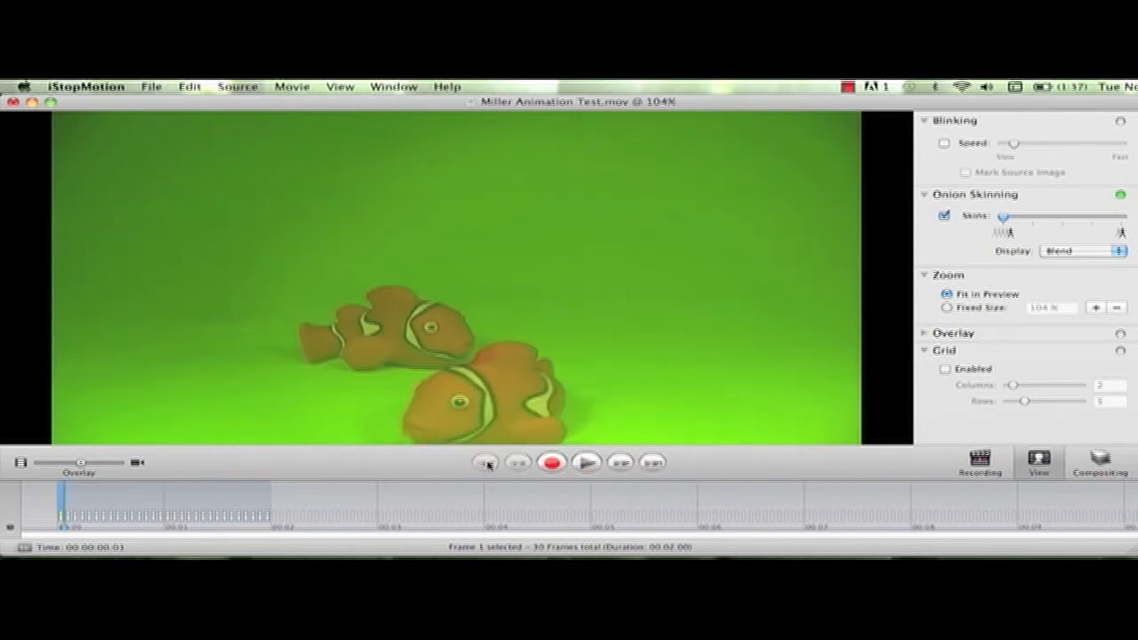
{"action": "left_click", "coordinate": [585, 464]}
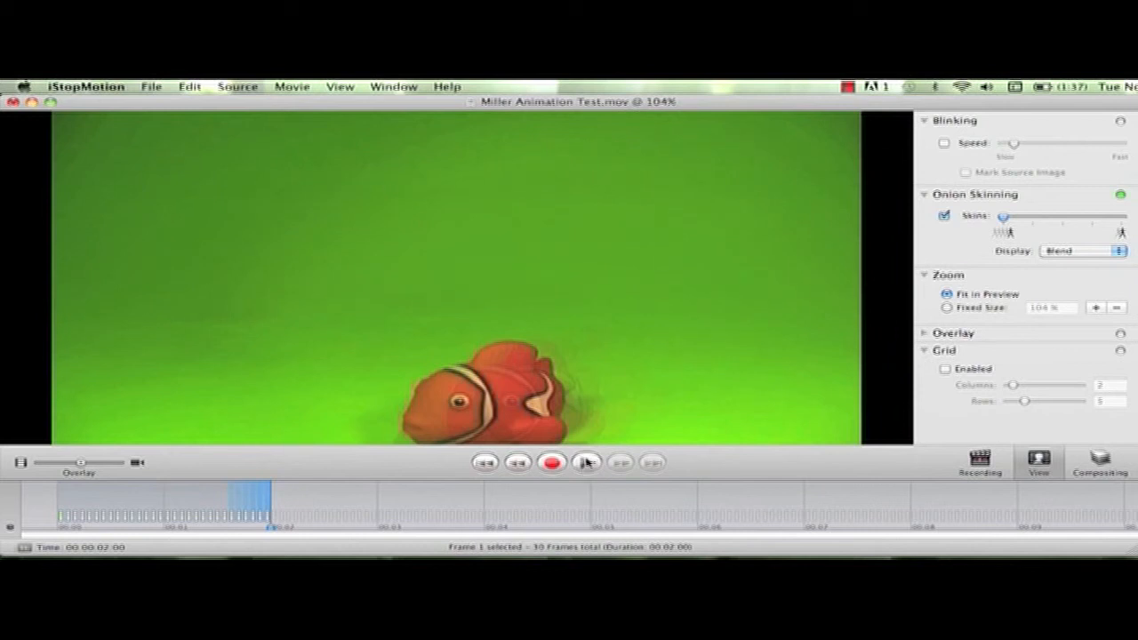
{"action": "left_click", "coordinate": [587, 464]}
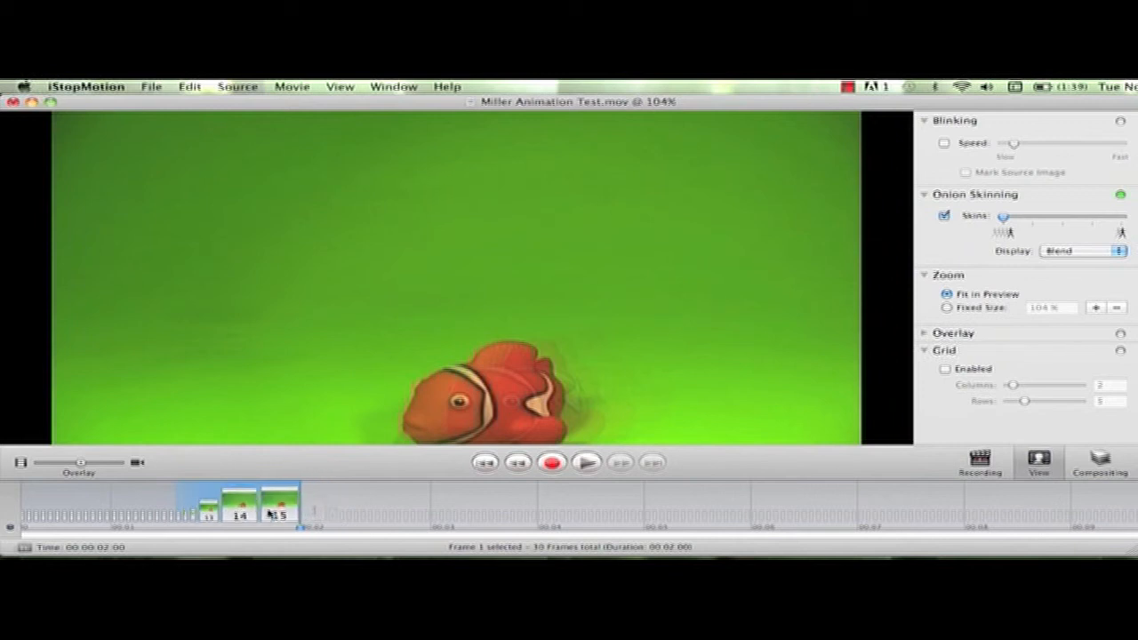
Select the last captured frame in the timeline and examine the editing commands available for it.
{"action": "left_click", "coordinate": [270, 514]}
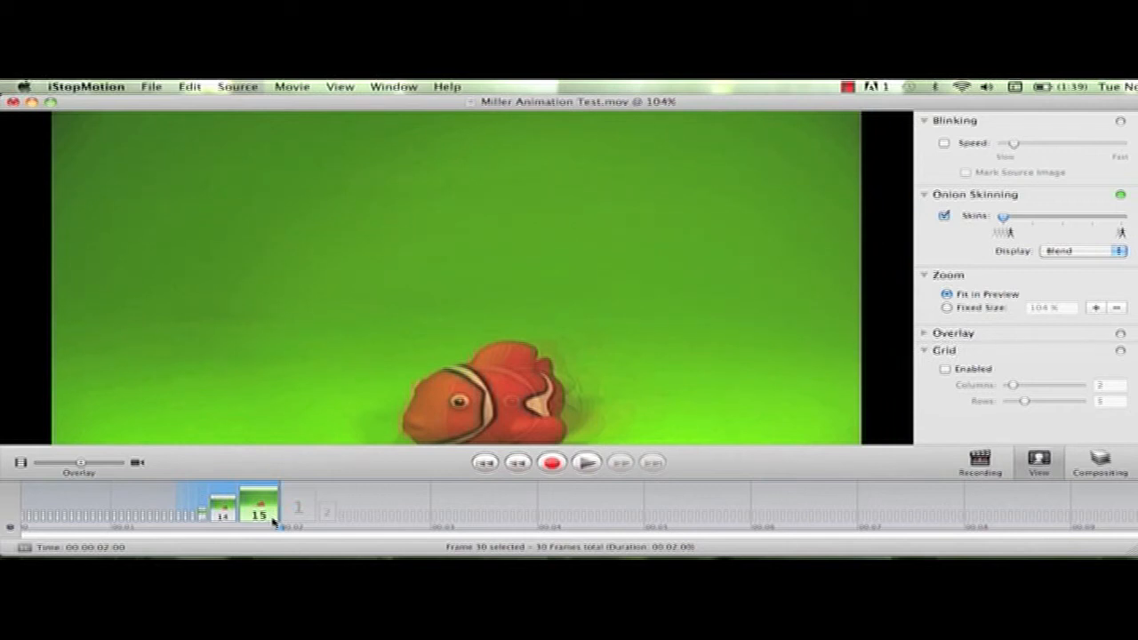
{"action": "left_click", "coordinate": [191, 86]}
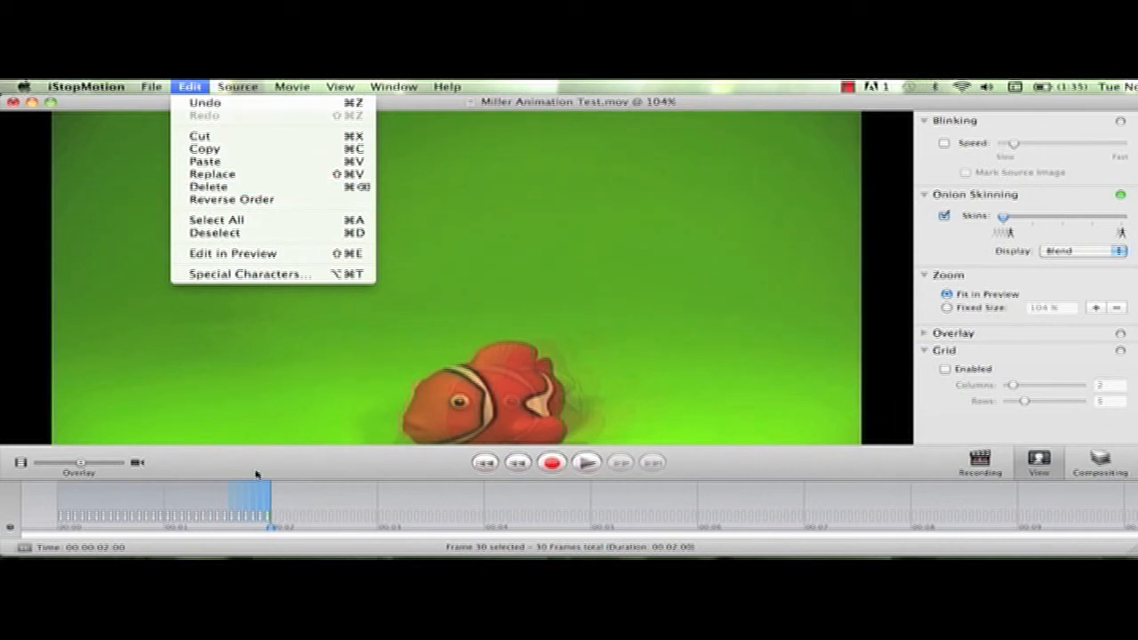
{"action": "left_click", "coordinate": [241, 435]}
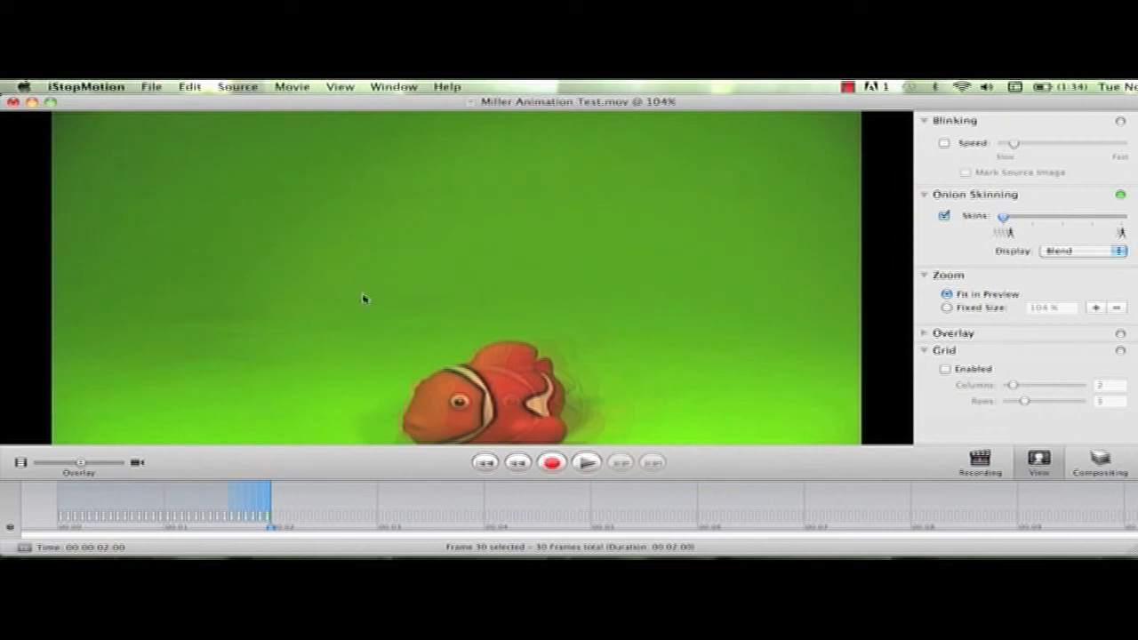
Try Bullseye.png as the movie's foreground and remove it.
{"action": "left_click", "coordinate": [1101, 462]}
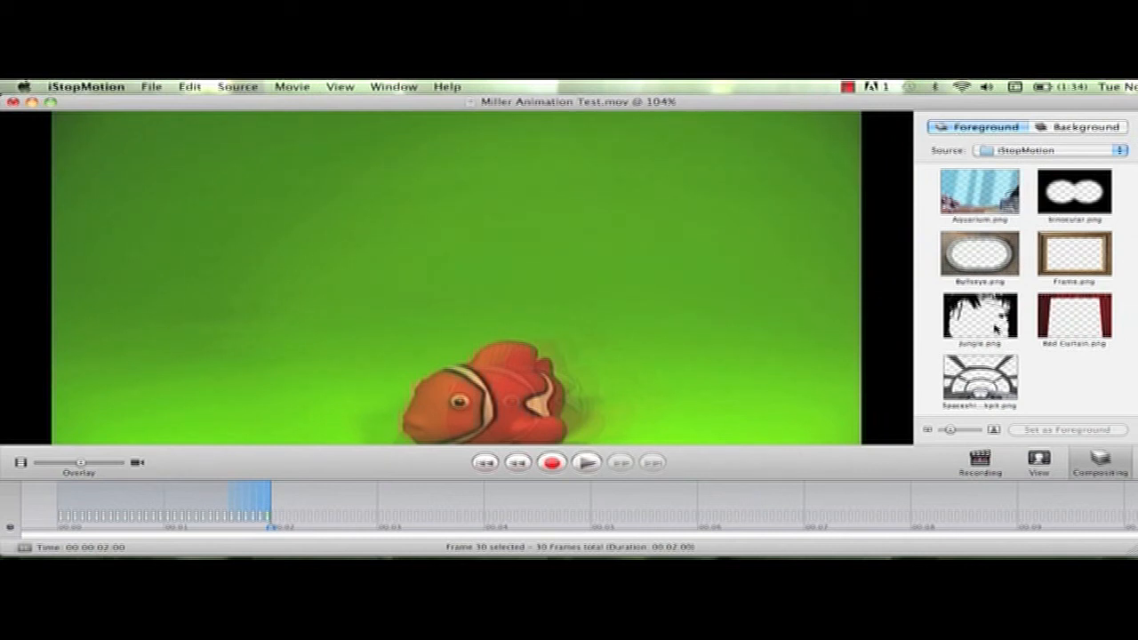
{"action": "left_click", "coordinate": [966, 249]}
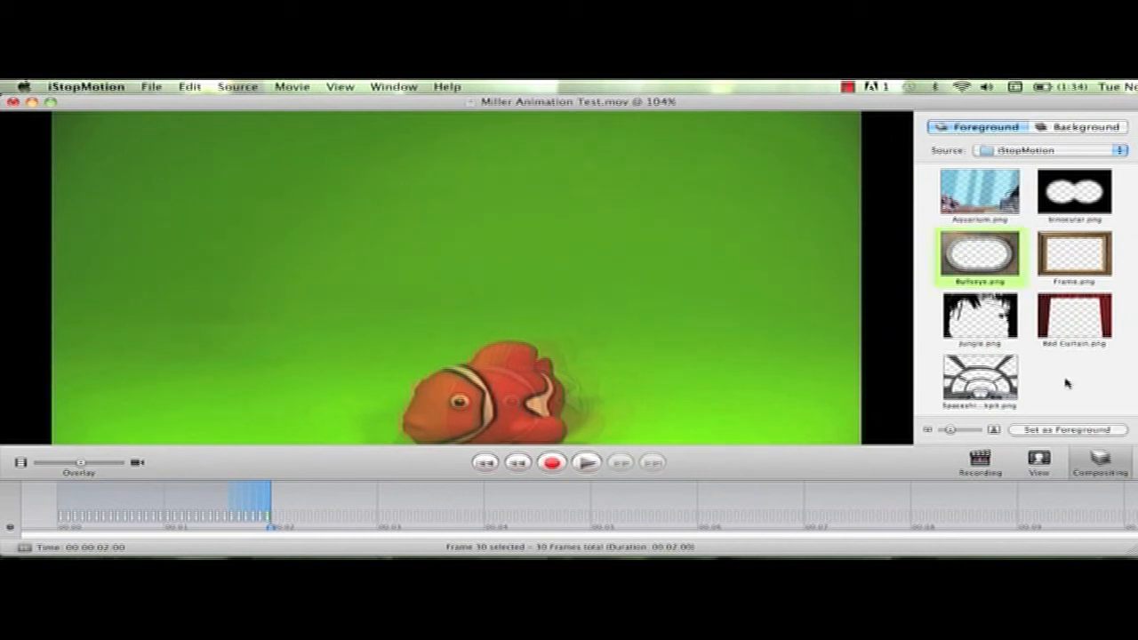
{"action": "left_click", "coordinate": [1076, 431]}
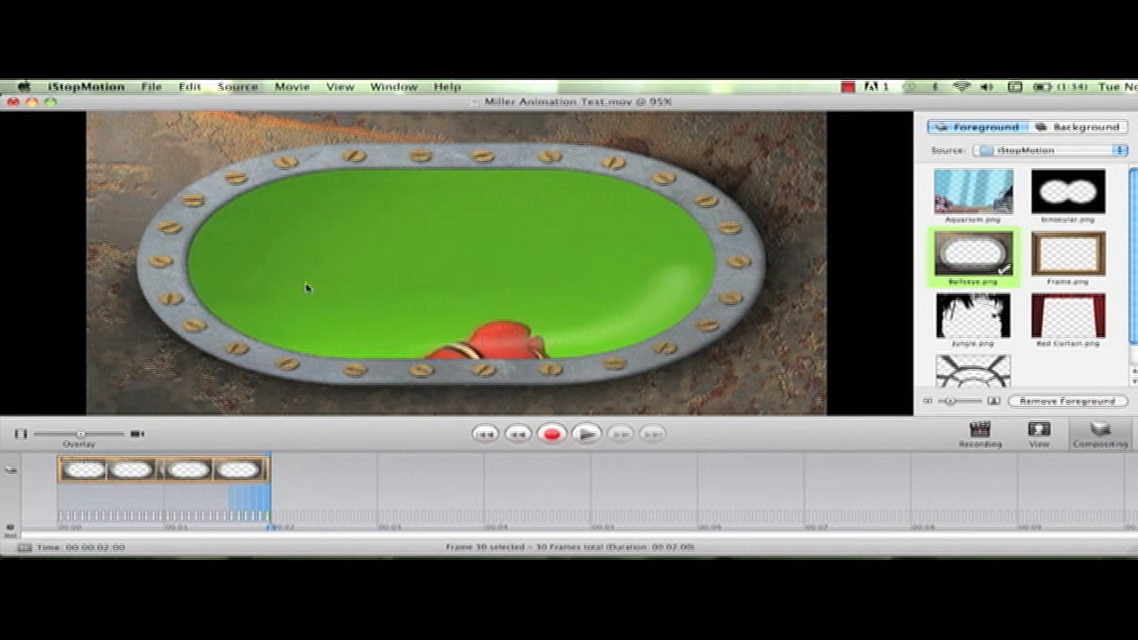
{"action": "left_click", "coordinate": [1031, 403]}
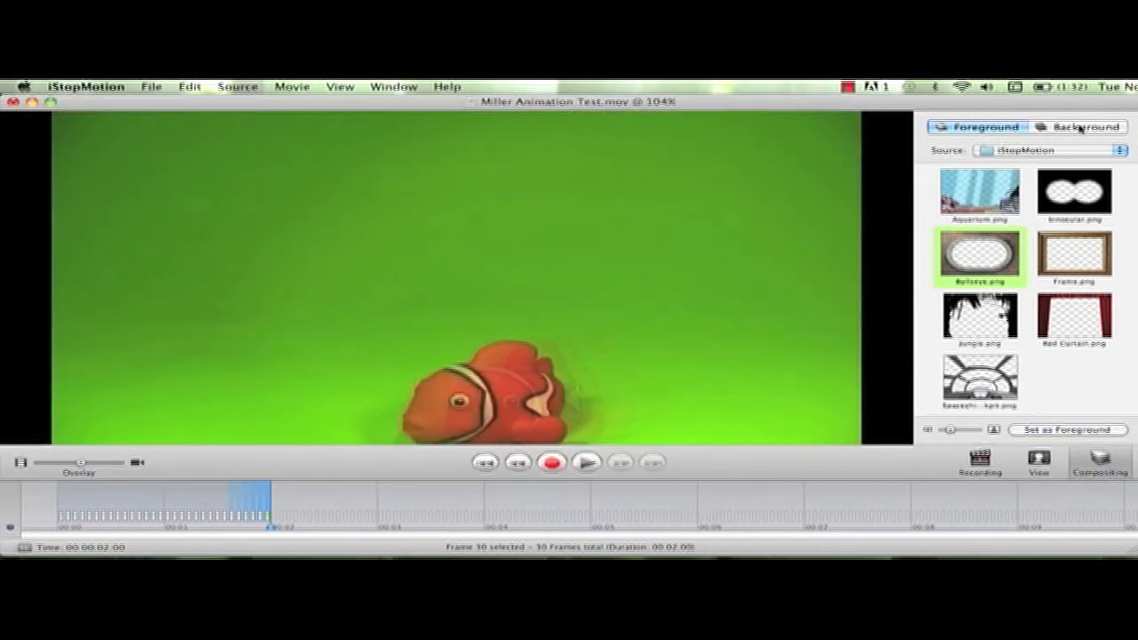
Set Sunken Ship.png as the background and pick the green backdrop beside the clownfish as the chroma key color.
{"action": "left_click", "coordinate": [1080, 127]}
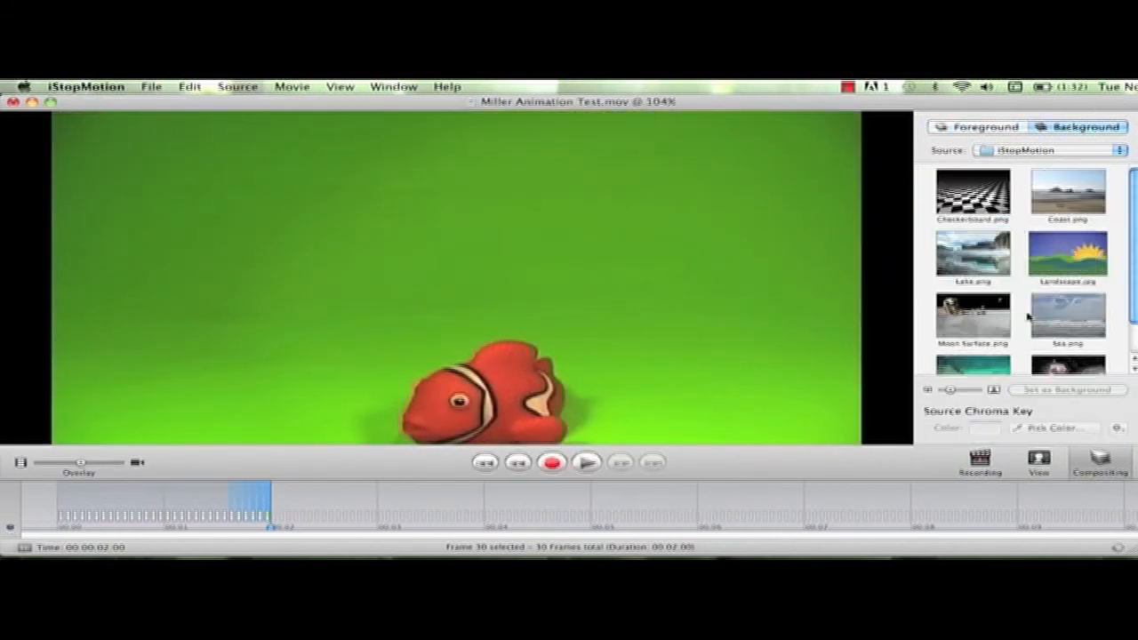
{"action": "scroll", "coordinate": [1134, 308], "scroll_direction": "down", "scroll_amount": 1}
{"action": "scroll", "coordinate": [1133, 308], "scroll_direction": "down", "scroll_amount": 3}
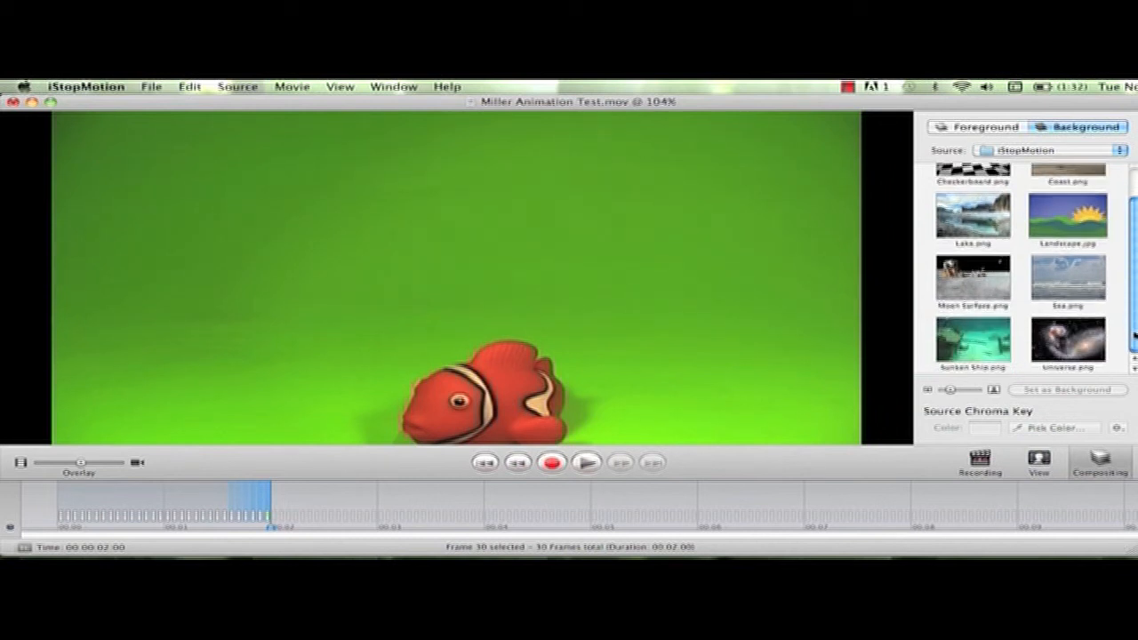
{"action": "left_click", "coordinate": [998, 340]}
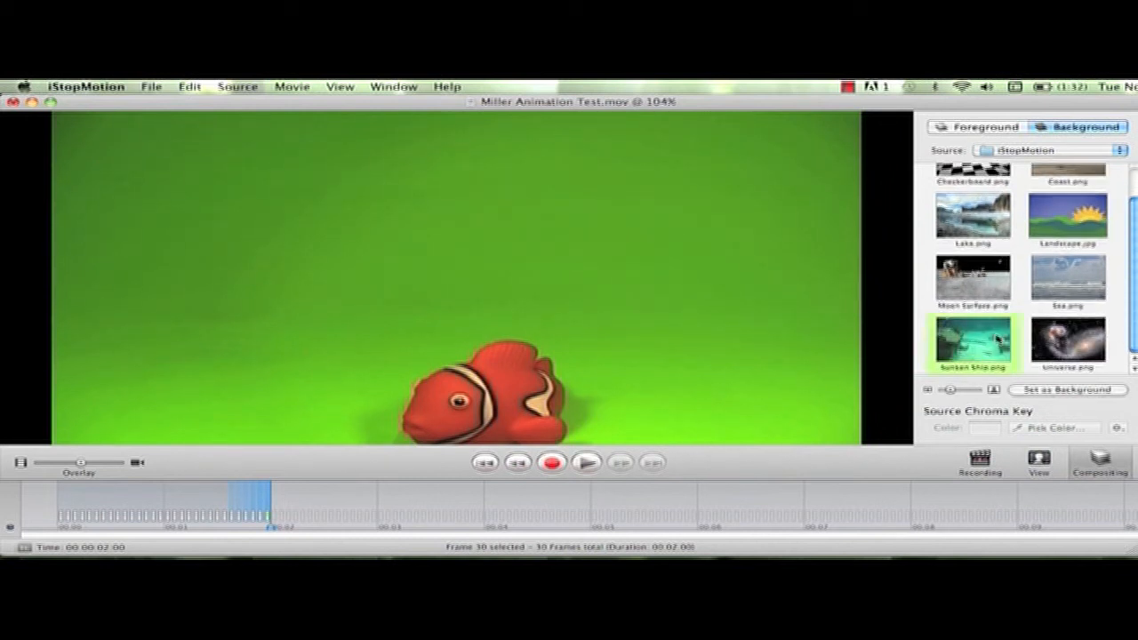
{"action": "left_click", "coordinate": [1030, 392]}
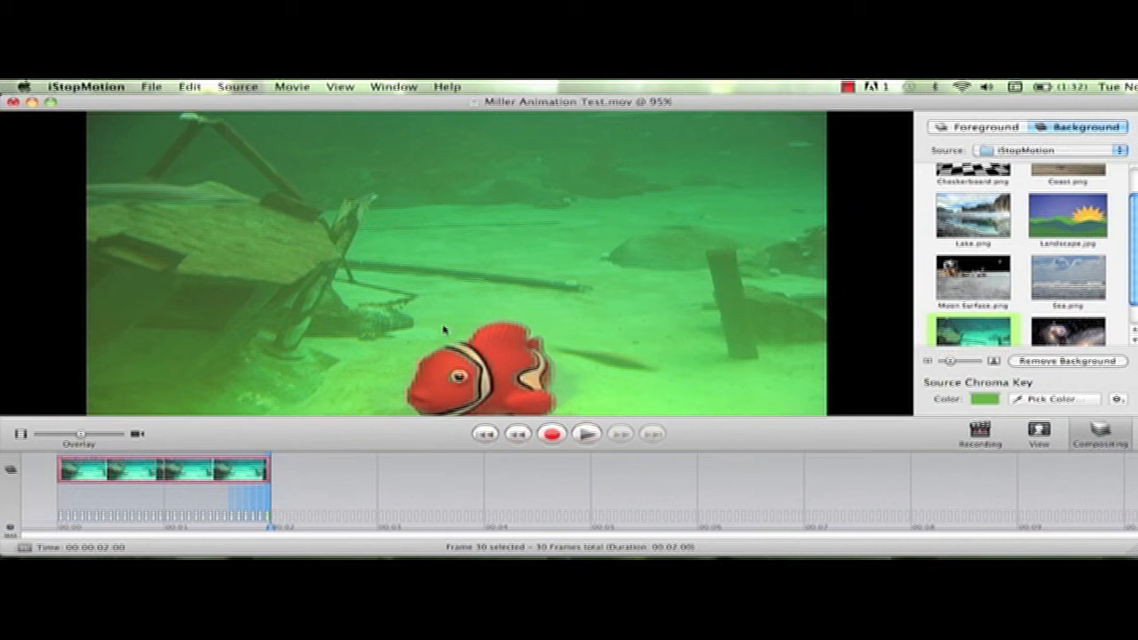
{"action": "left_click", "coordinate": [1041, 399]}
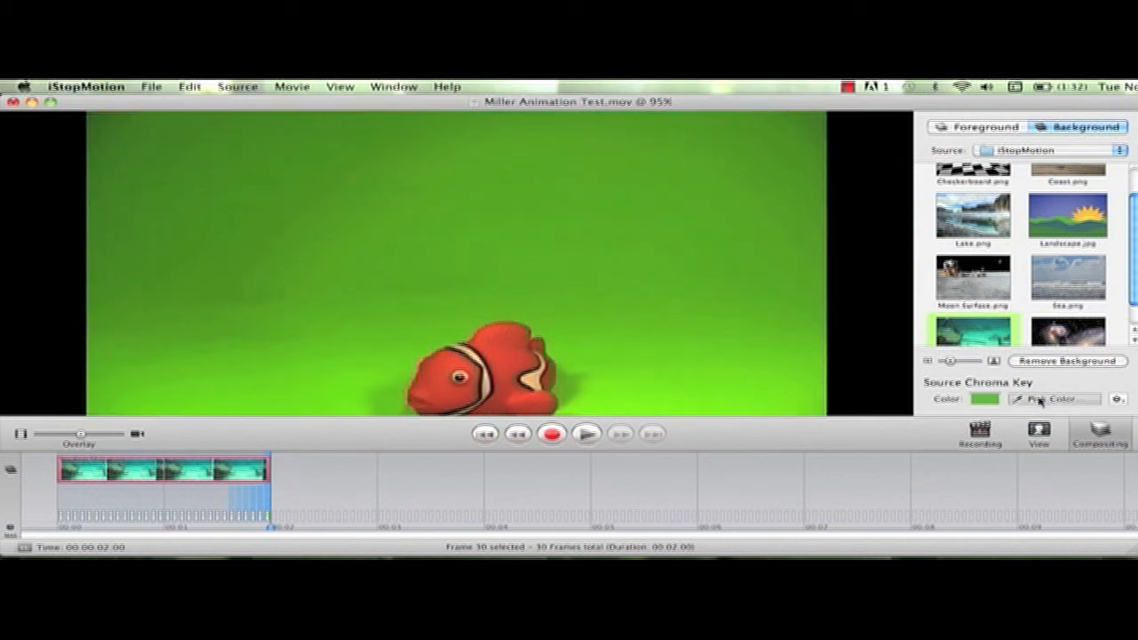
{"action": "left_click", "coordinate": [551, 327]}
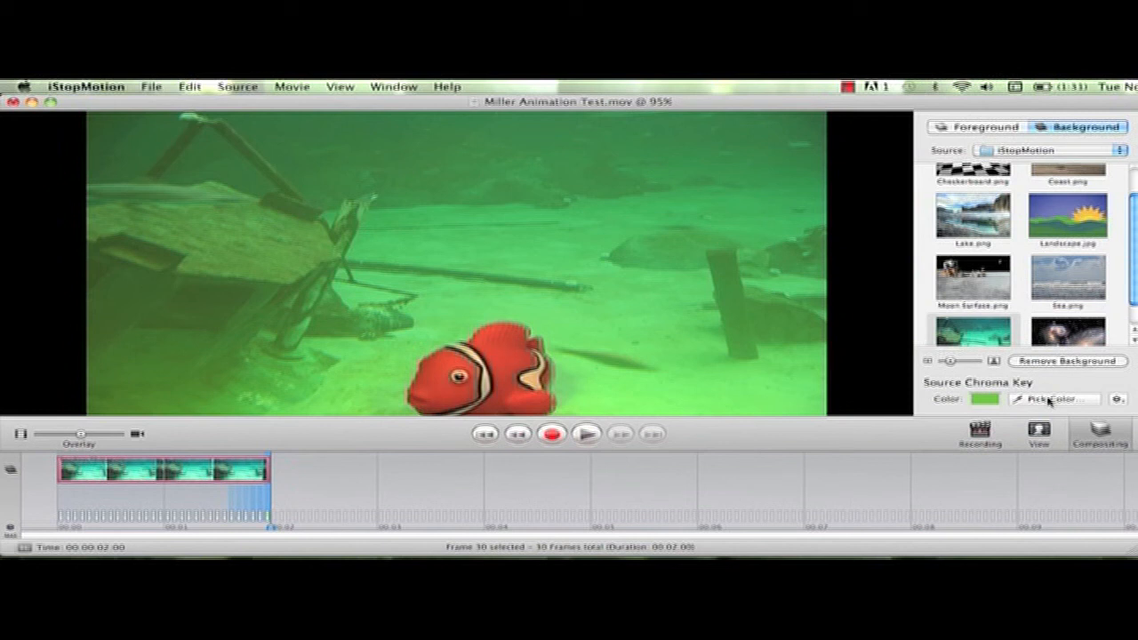
Play the composited movie from its first frame, and capture four more frames, one after each small forward move of the clownfish.
{"action": "left_click", "coordinate": [485, 434]}
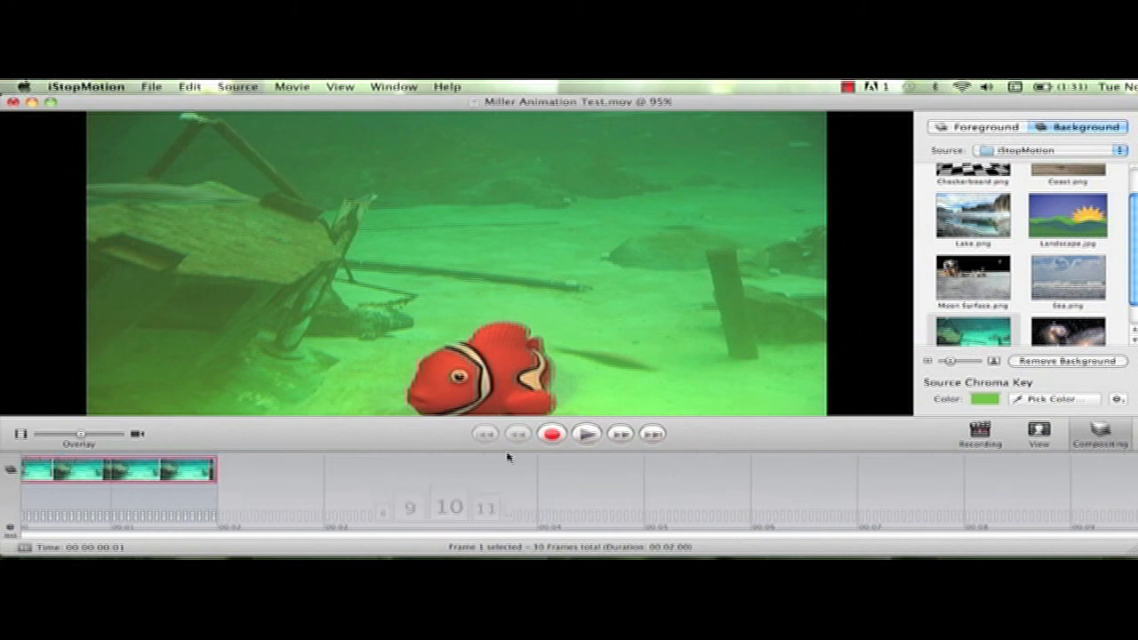
{"action": "left_click", "coordinate": [586, 434]}
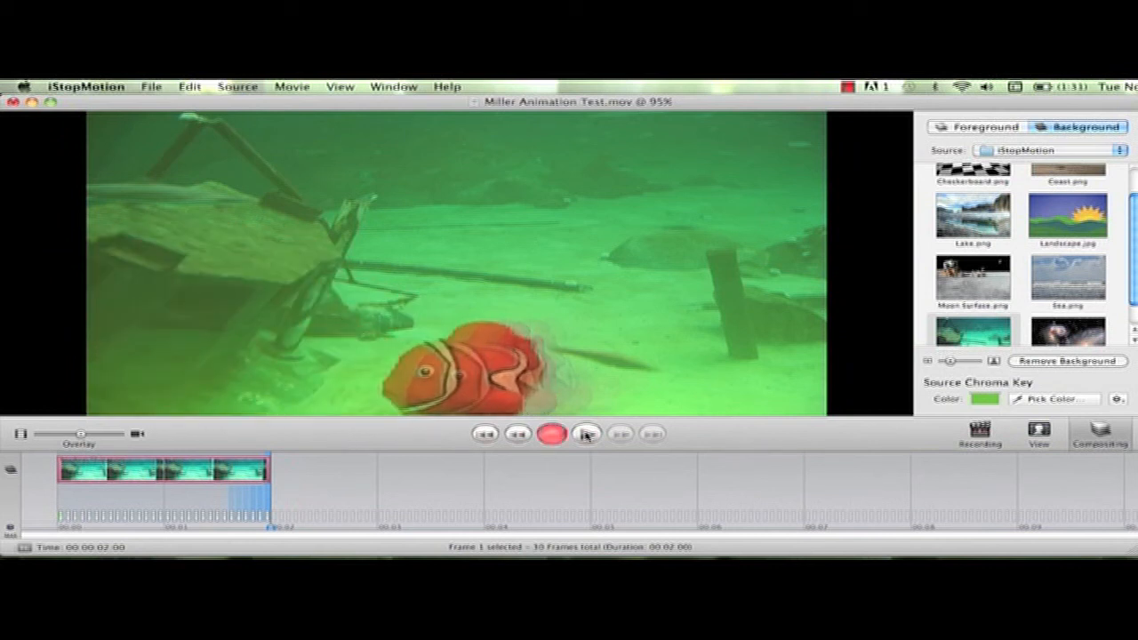
{"action": "key", "text": "space"}
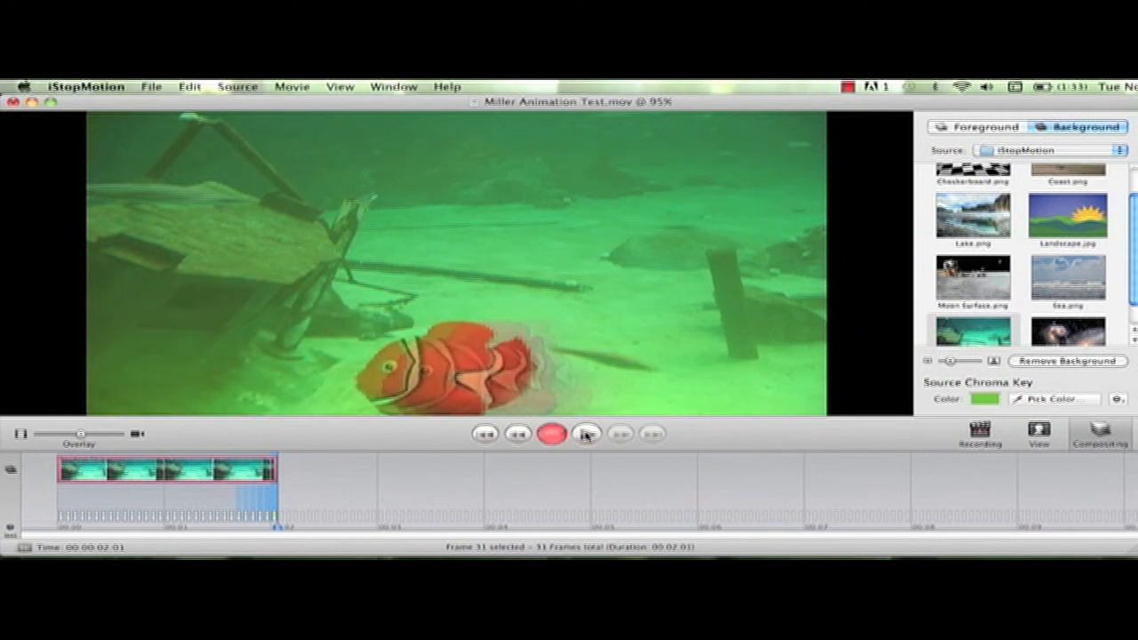
{"action": "key", "text": "space"}
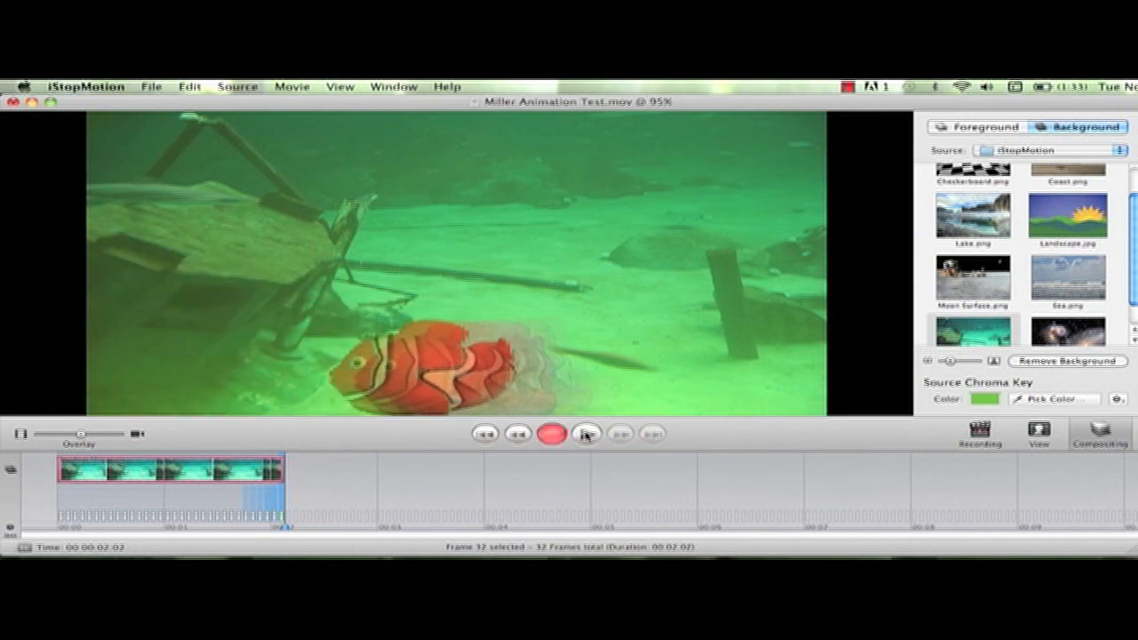
{"action": "key", "text": "space"}
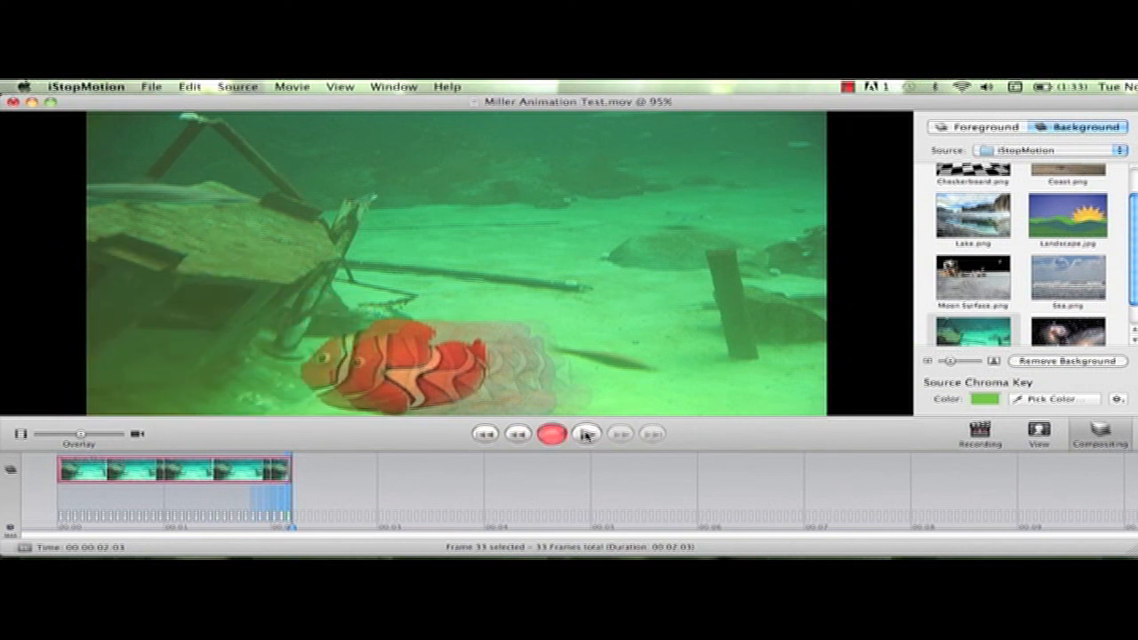
{"action": "key", "text": "space"}
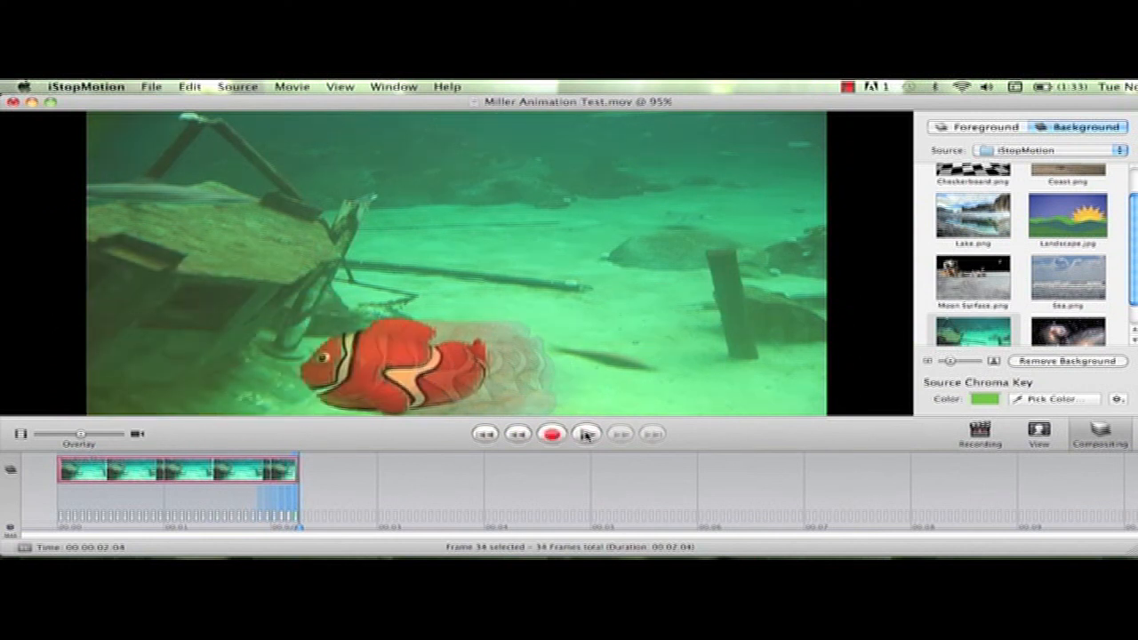